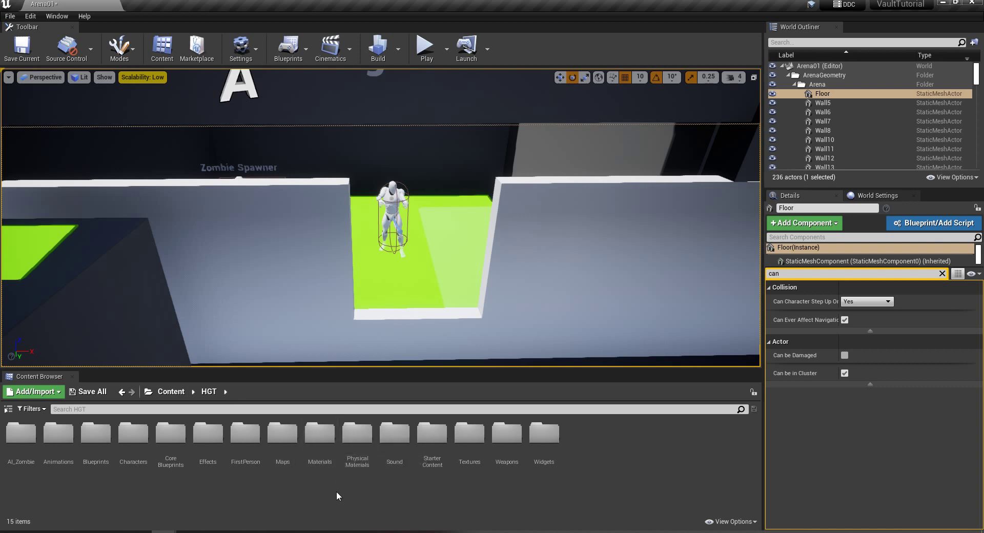
Examine the window opening in the arena wall in front of the zombie character.
mouse_move(398, 313)
right_down()
mouse_move(422, 334)
mouse_move(400, 321)
mouse_move(402, 302)
mouse_move(388, 317)
right_up()
key(w)
key(s)
key(w)
key(s)
key(w)
key(s)
drag(381, 285, 381, 287)
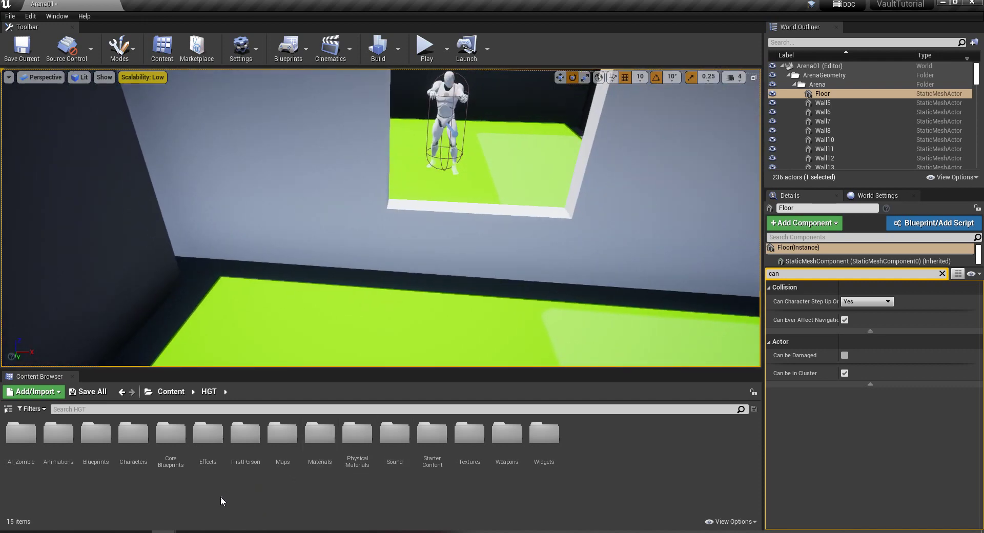
Open the BaseZombie blueprint from the AI_Zombie folder and locate its mesh's animation class asset in the Content Browser.
double_click(21, 435)
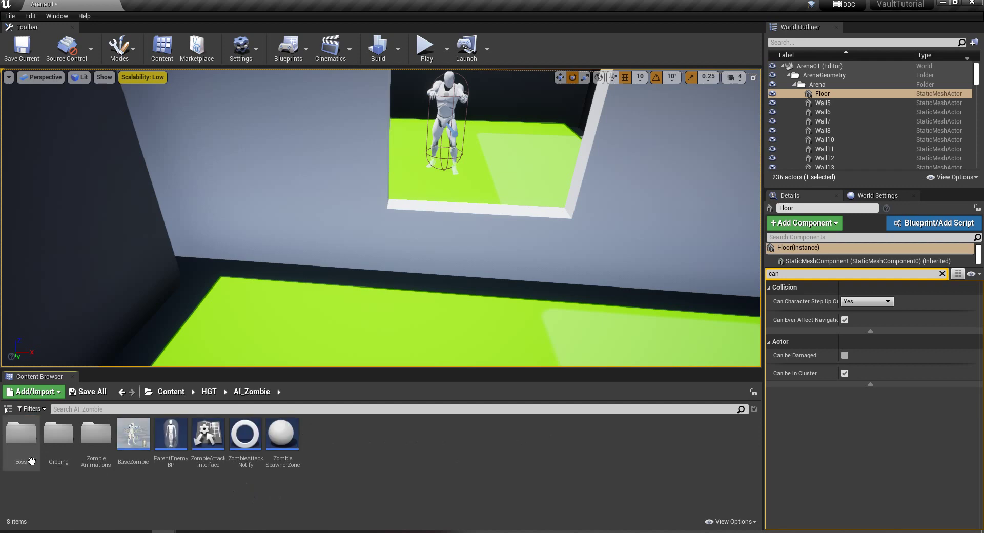
click(135, 441)
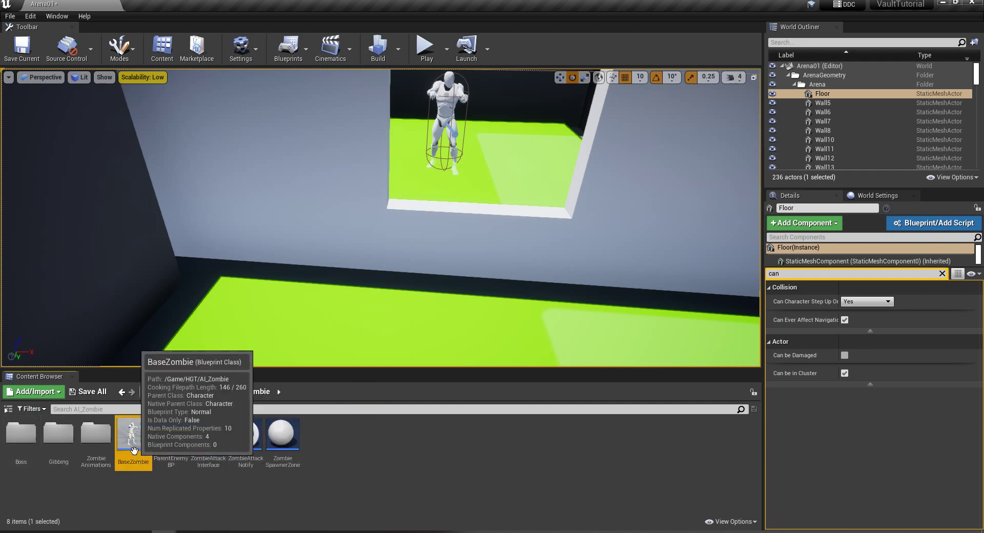
double_click(134, 442)
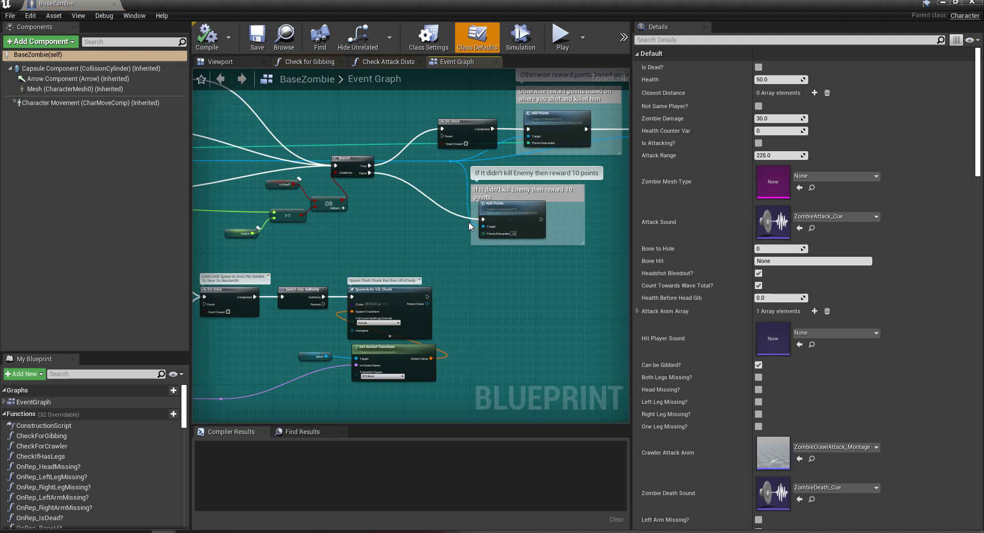
click(77, 89)
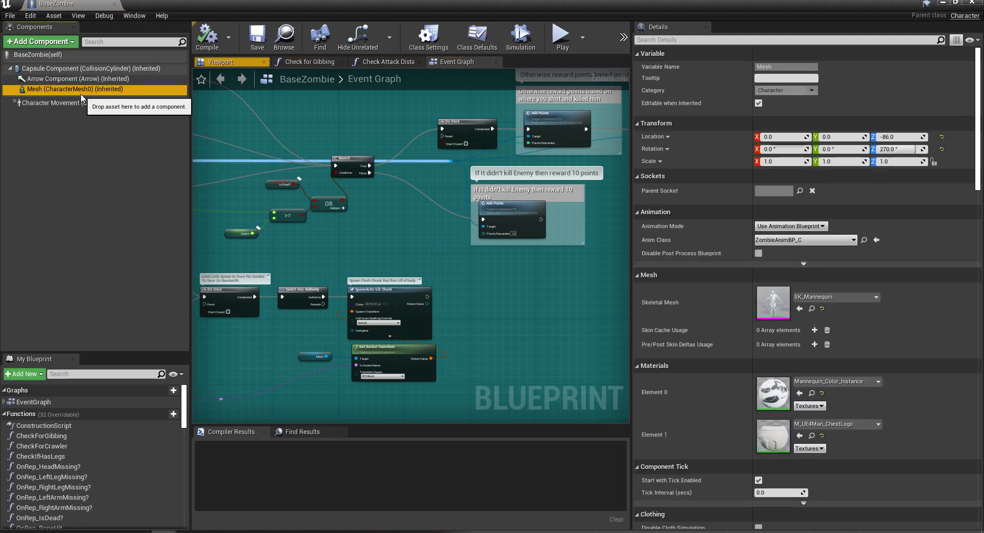
click(864, 240)
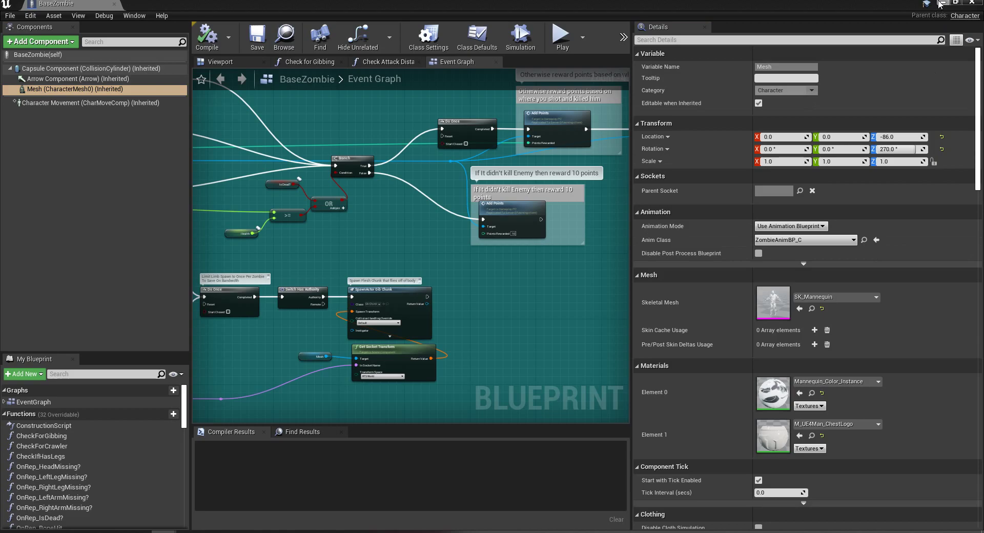
click(941, 4)
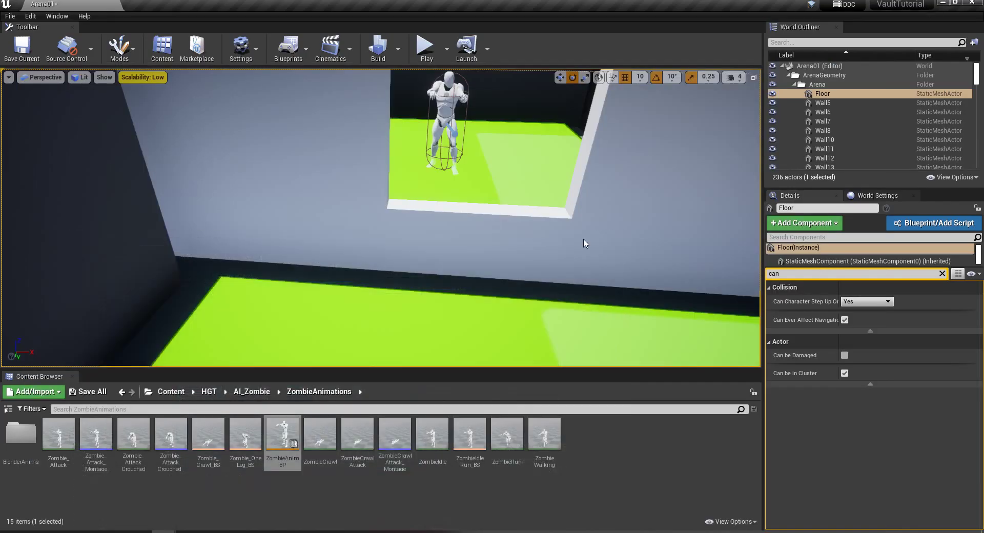
Open the ZombieAnimBP animation blueprint and bring up the Layered blend per bone section of its AnimGraph.
double_click(283, 448)
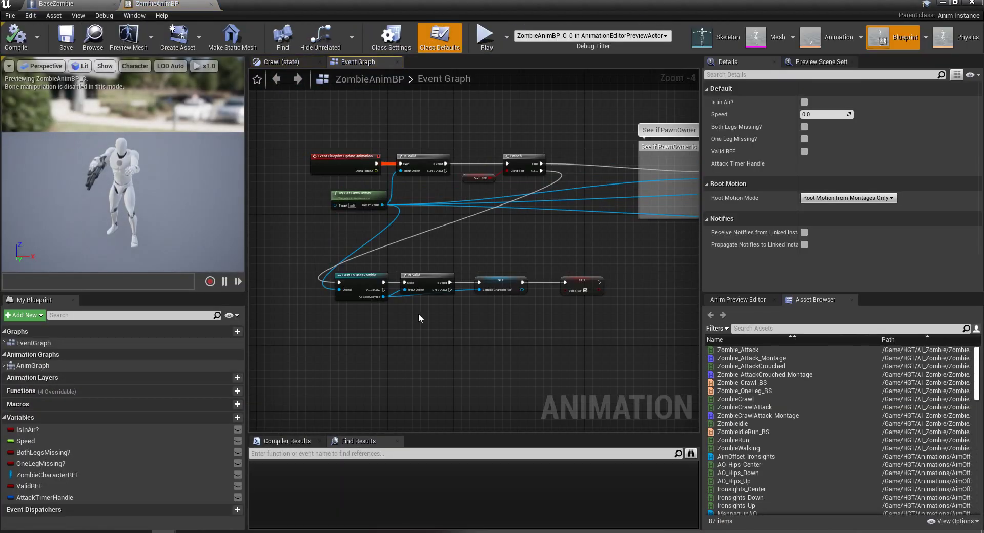
double_click(69, 365)
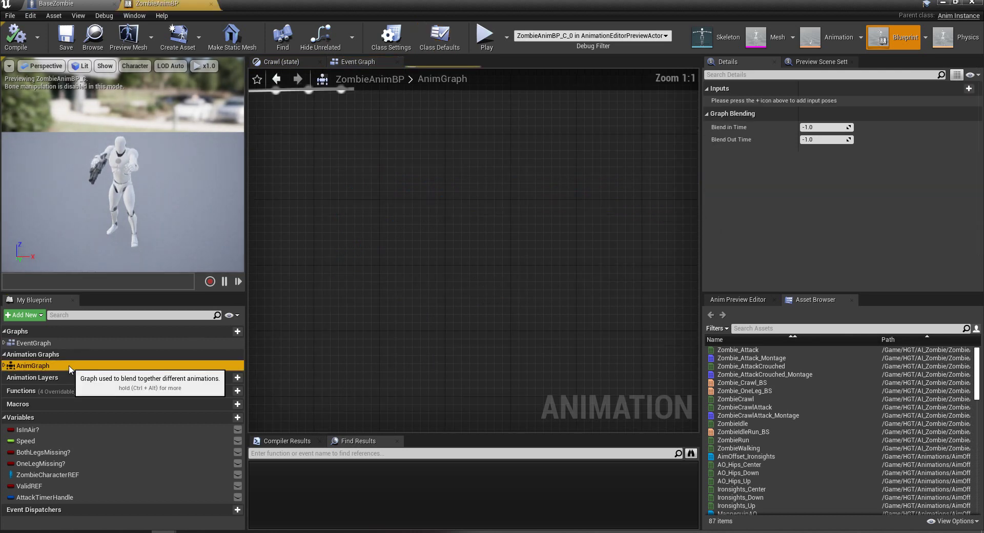
right_drag(457, 239, 504, 156)
scroll(493, 187, up, 2)
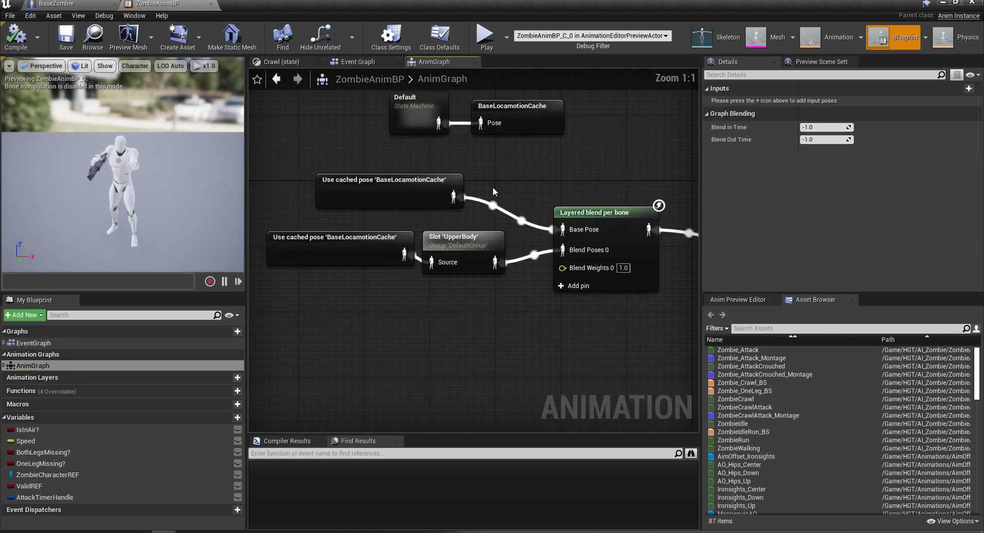
Duplicate the Slot 'UpperBody' node near the output pose and set the copy's slot name to DefaultGroup.FullBody.
click(450, 247)
right_drag(449, 247, 426, 211)
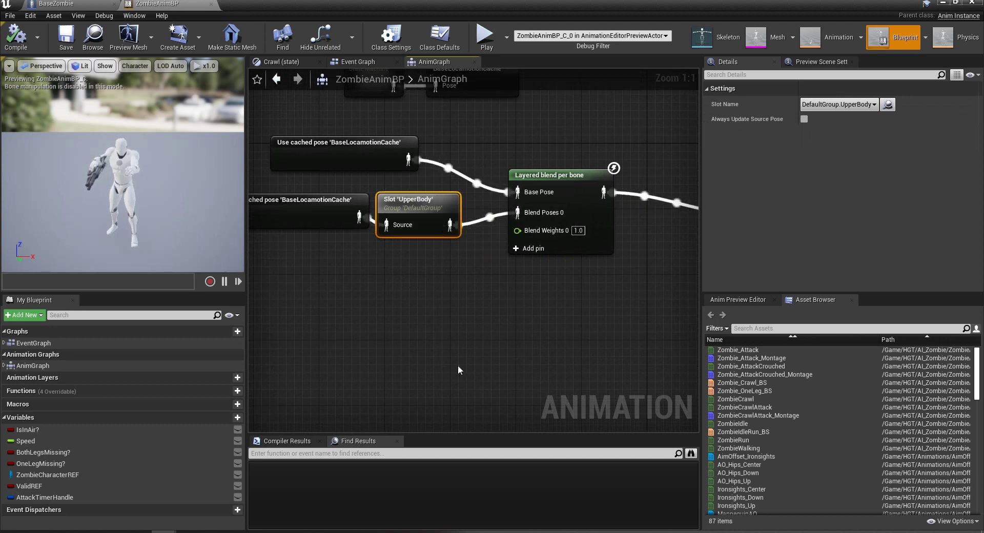
right_drag(459, 369, 352, 357)
key(ctrl+v)
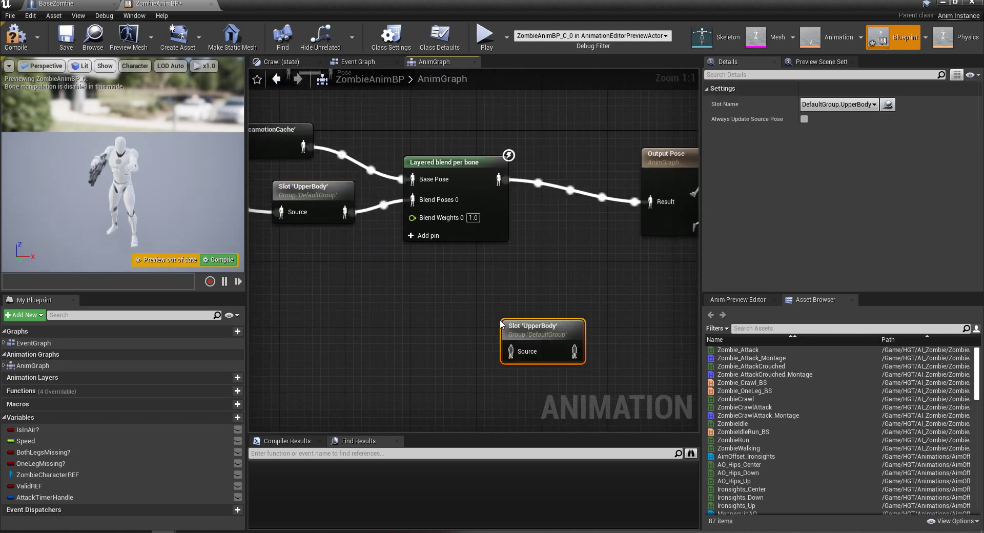
right_drag(538, 299, 497, 287)
drag(496, 318, 516, 286)
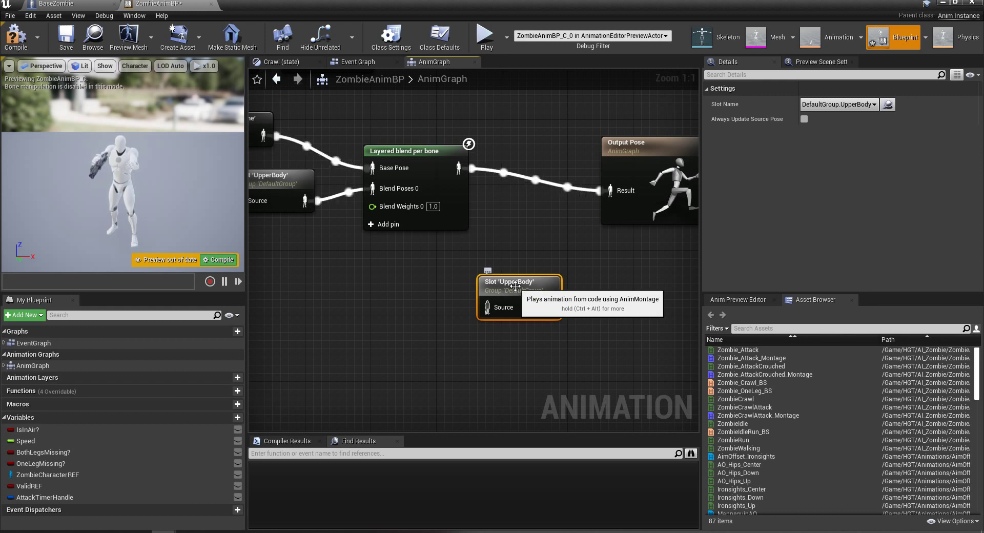
click(841, 105)
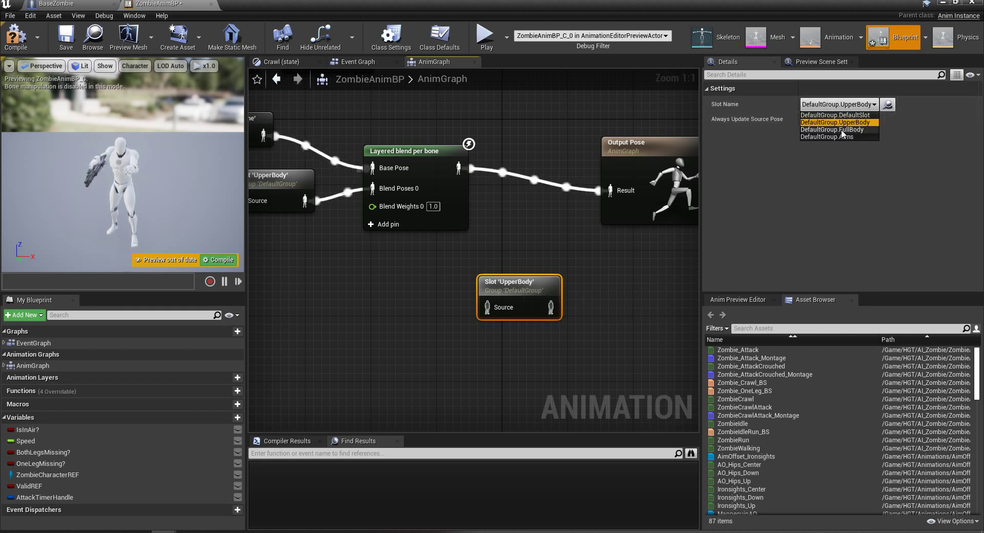
click(841, 130)
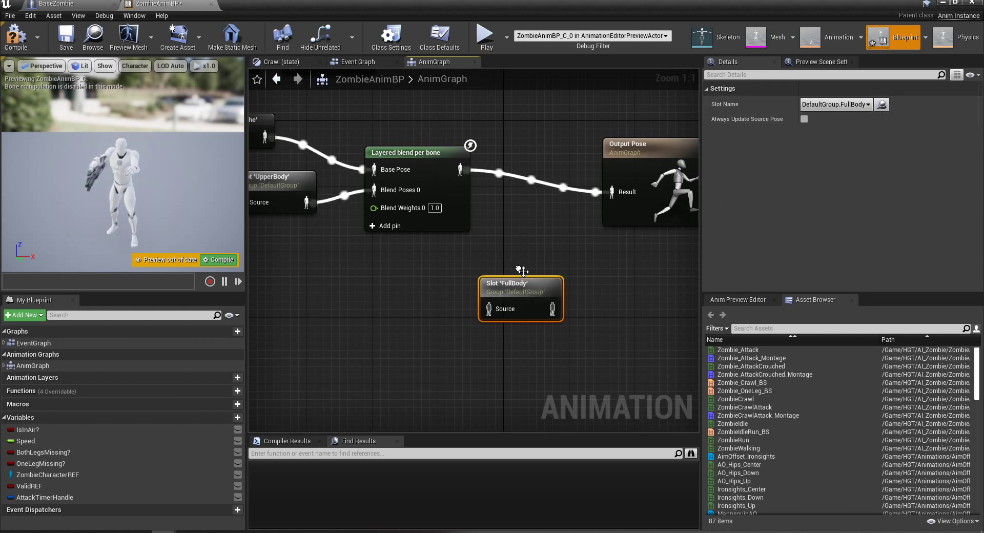
Wire the Slot 'FullBody' node between Layered blend per bone and Output Pose, and place it in line between them.
right_drag(522, 270, 534, 319)
drag(520, 330, 520, 141)
drag(472, 218, 502, 168)
drag(563, 167, 595, 189)
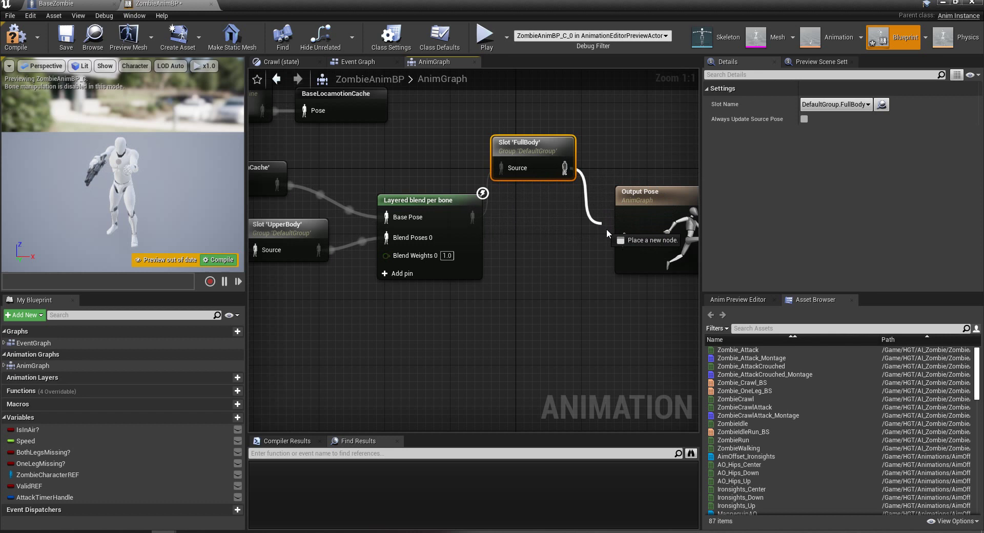
drag(626, 244, 629, 242)
drag(518, 162, 534, 219)
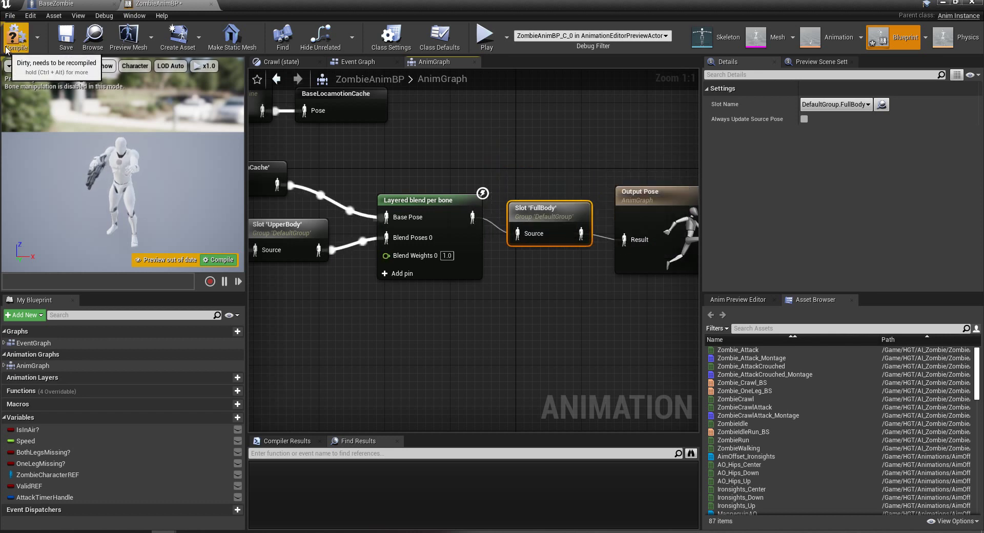
Compile and save ZombieAnimBP, and close both the animation blueprint and the BaseZombie blueprint.
click(8, 48)
click(66, 37)
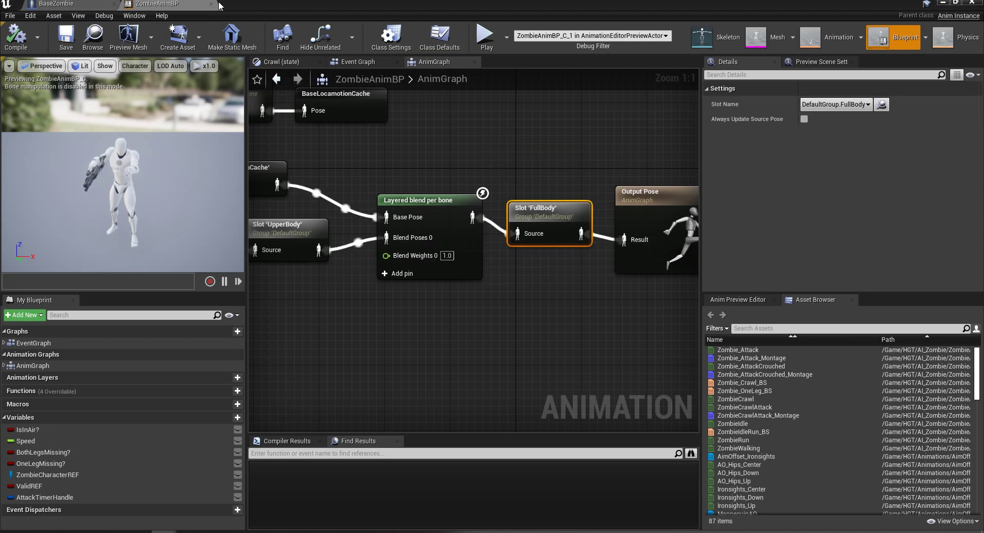
click(211, 5)
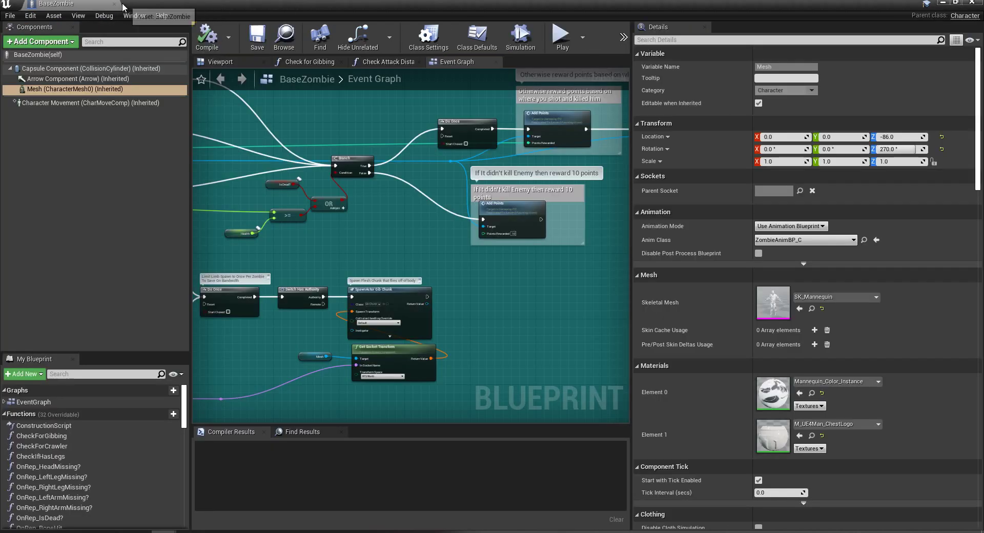
click(114, 5)
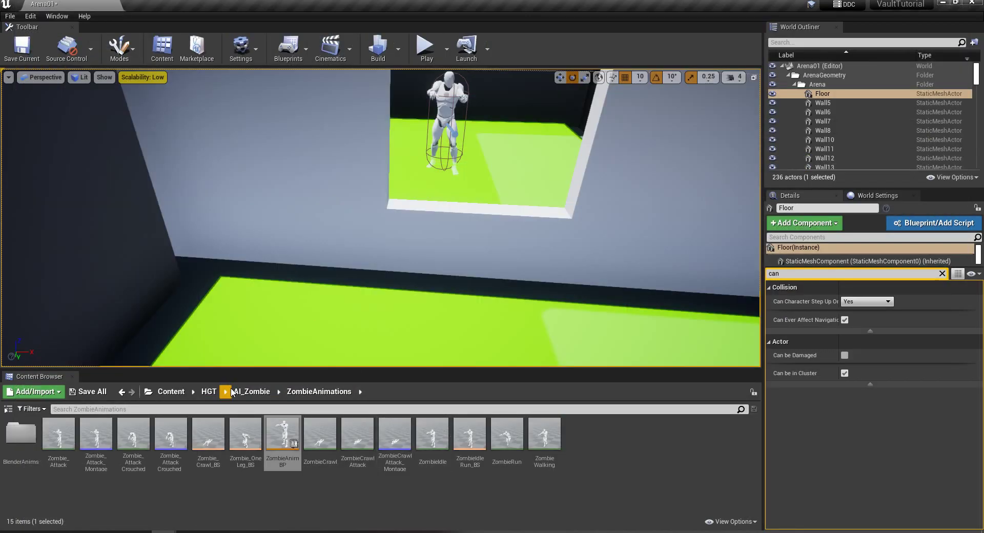
Start importing the Vault1 file from the desktop's Vault folder into HGT/AI_Zombie/ZombieAnimations.
click(209, 391)
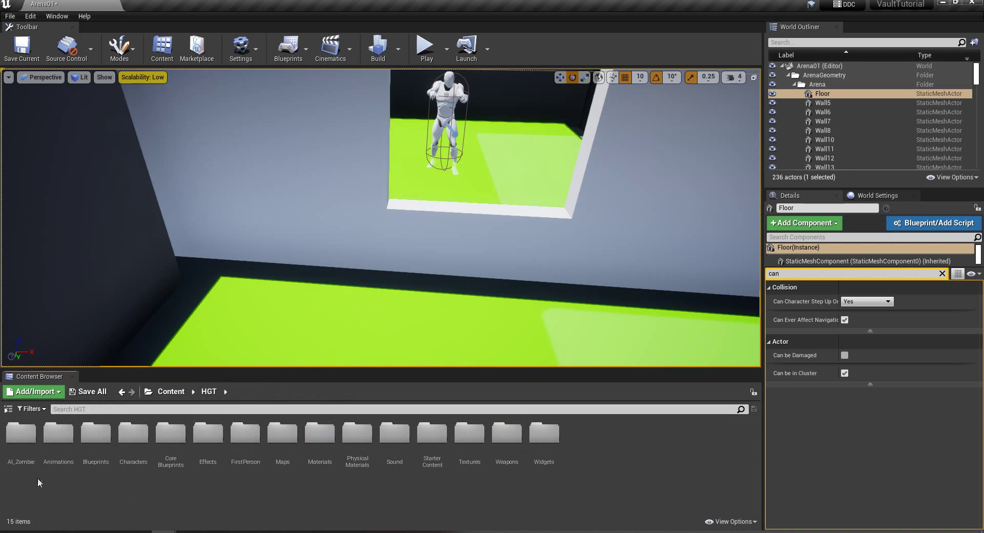
double_click(21, 441)
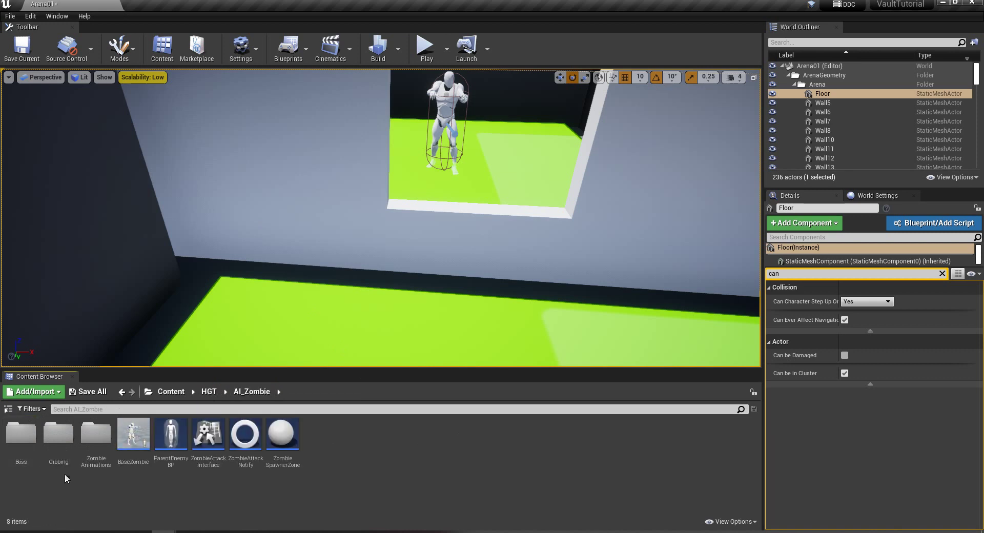
double_click(100, 452)
right_click(619, 449)
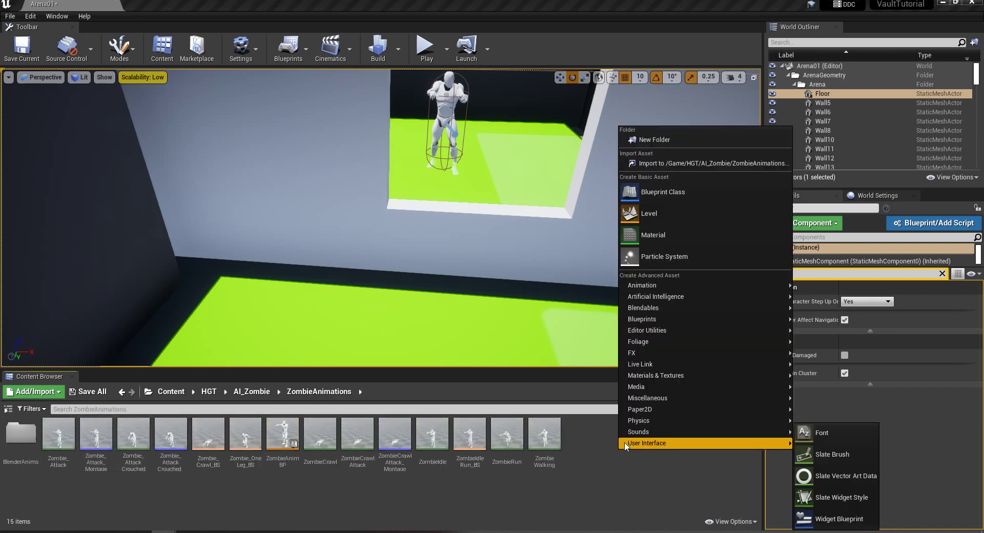
click(673, 165)
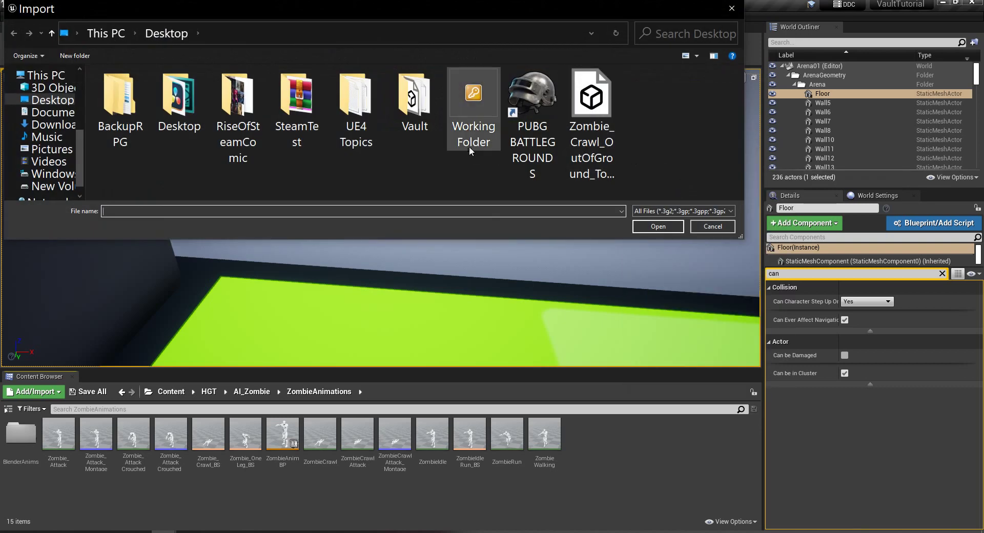
double_click(415, 102)
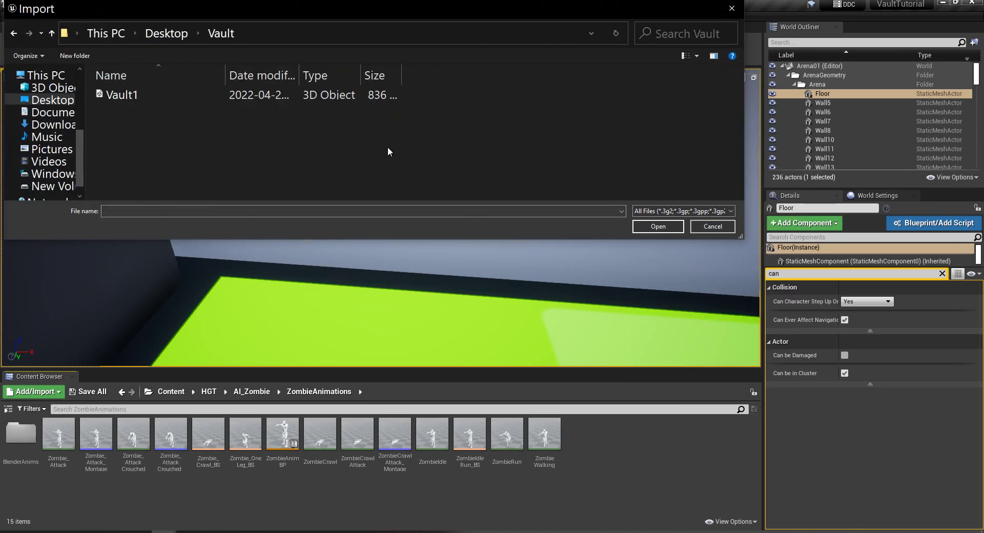
double_click(123, 96)
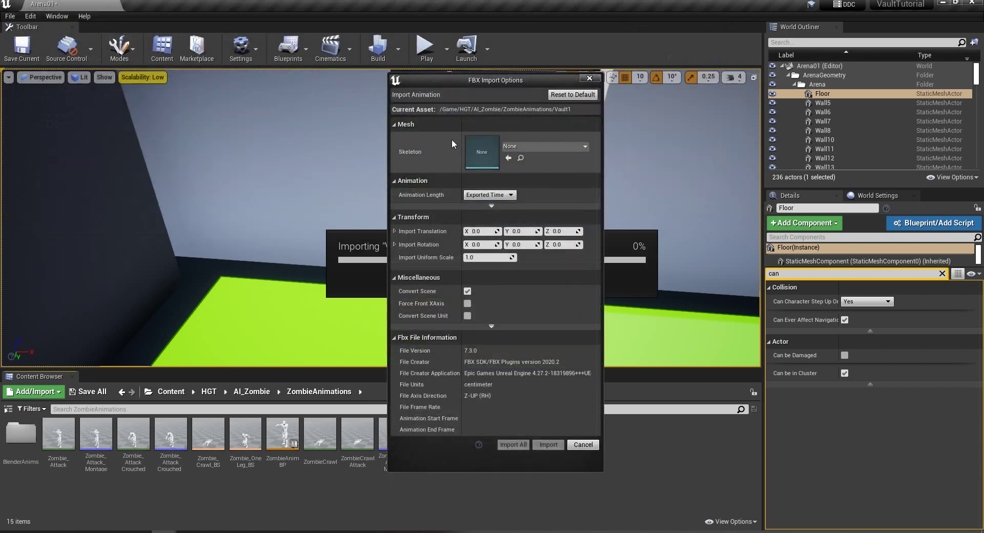
Import the Vault1 animation with UE4_Mannequin_Skeleton as its skeleton, and save all modified content.
click(529, 149)
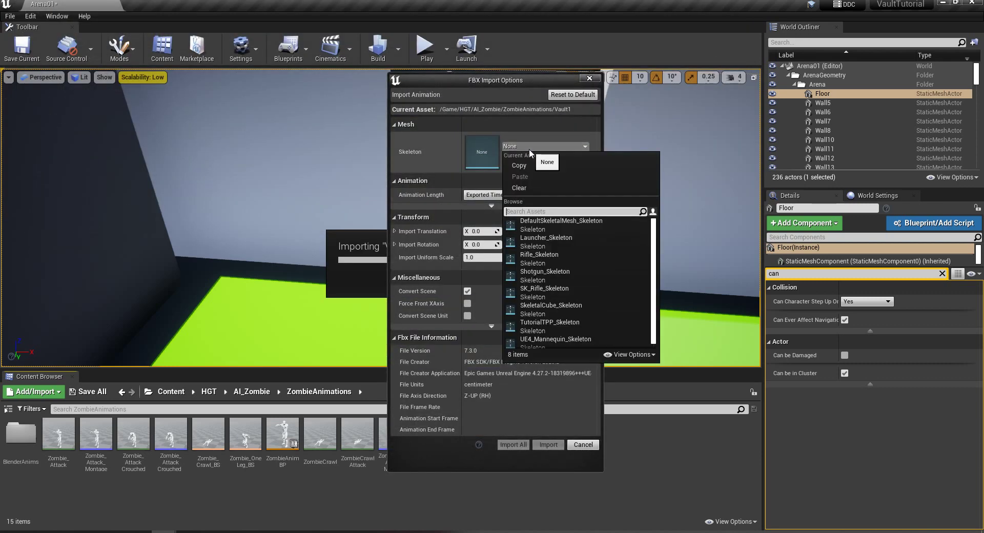
text(ue4)
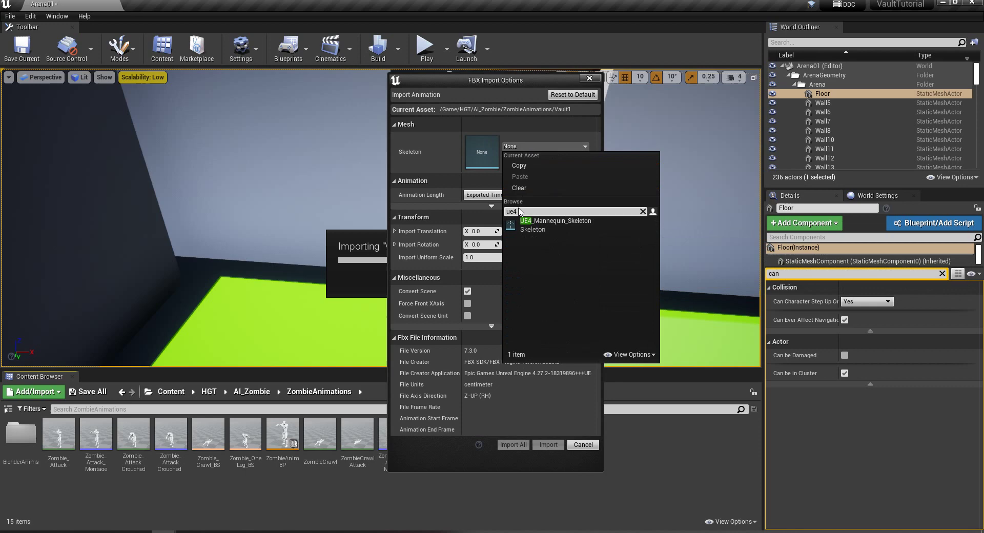
click(543, 226)
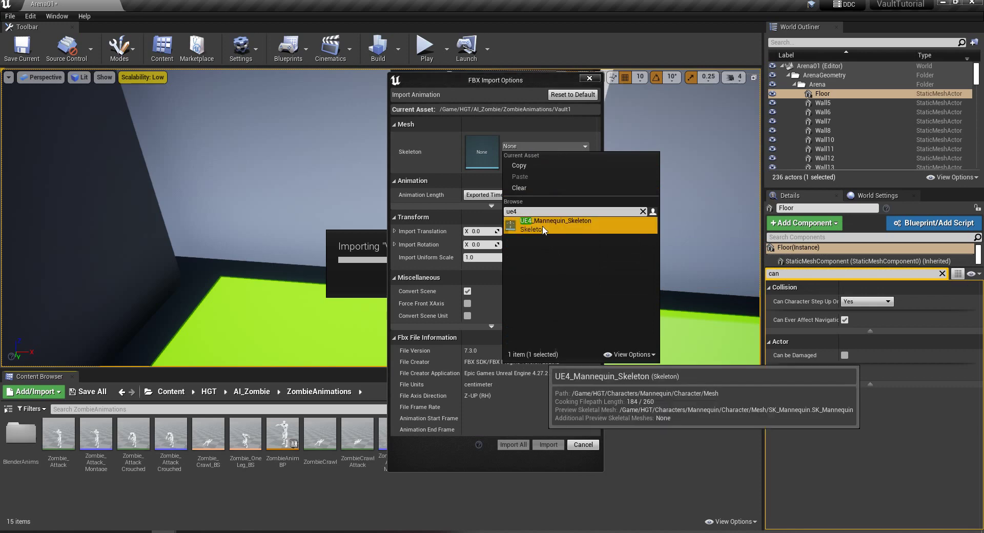
click(548, 444)
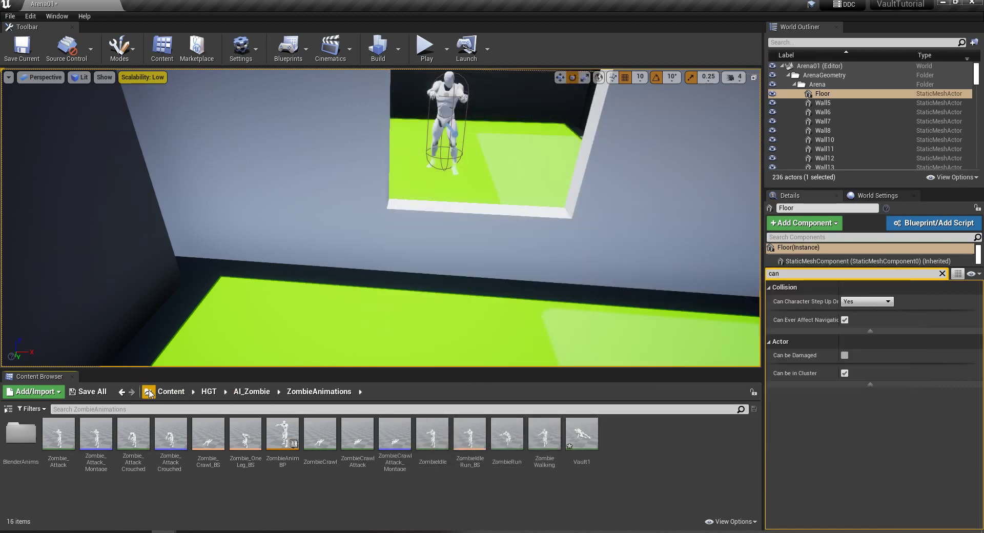
click(95, 391)
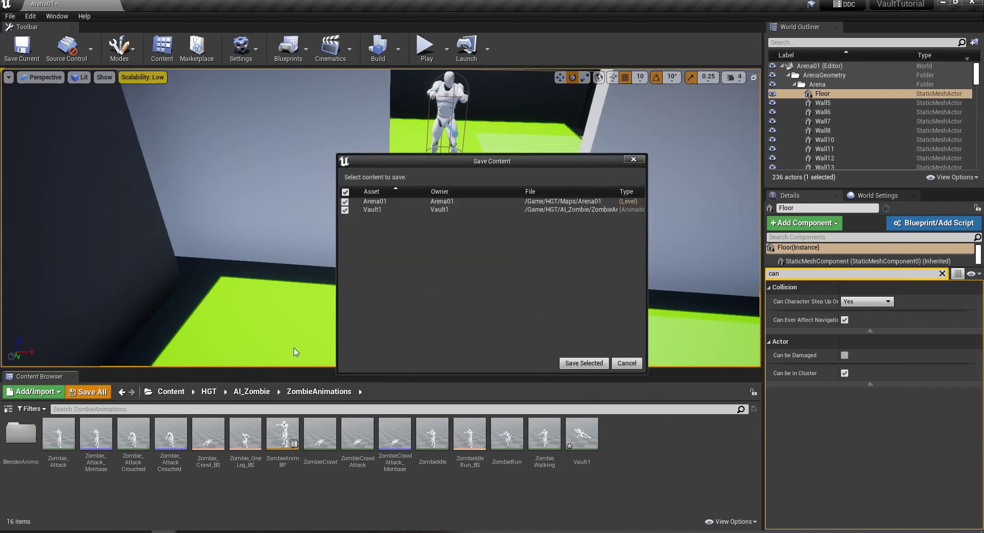
click(581, 365)
Create an AnimMontage from the Vault1 animation sequence, keeping the default name.
click(583, 446)
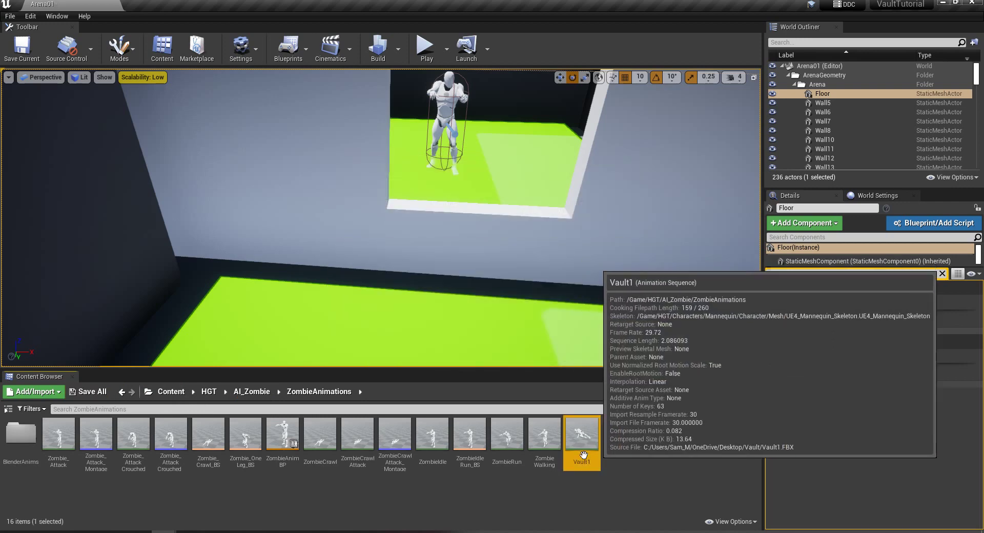
right_click(584, 455)
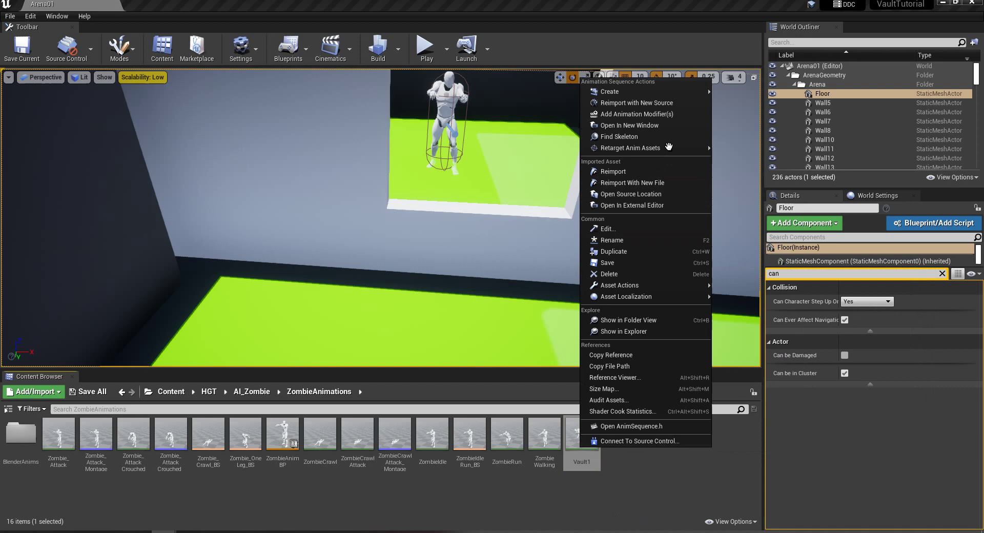
mouse_move(668, 96)
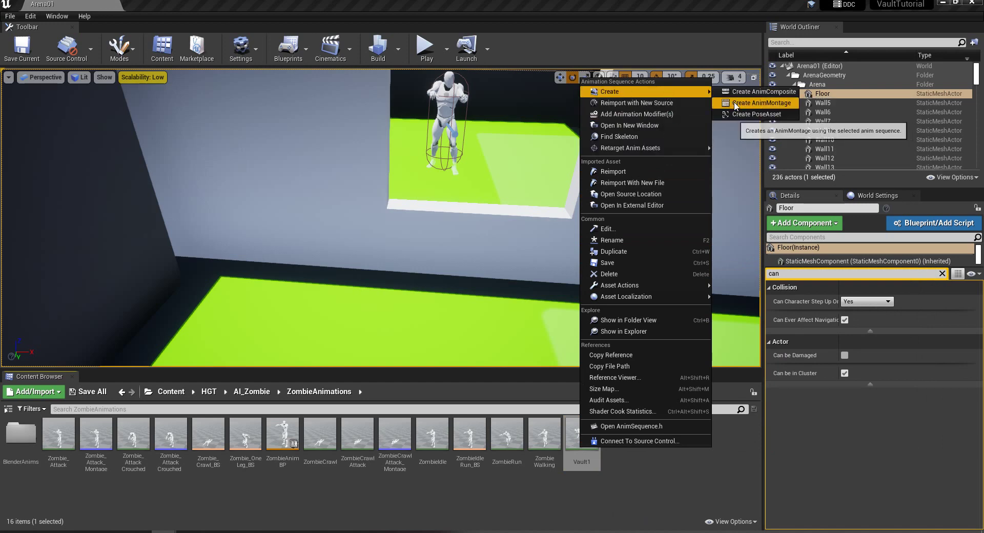
click(761, 102)
key(Return)
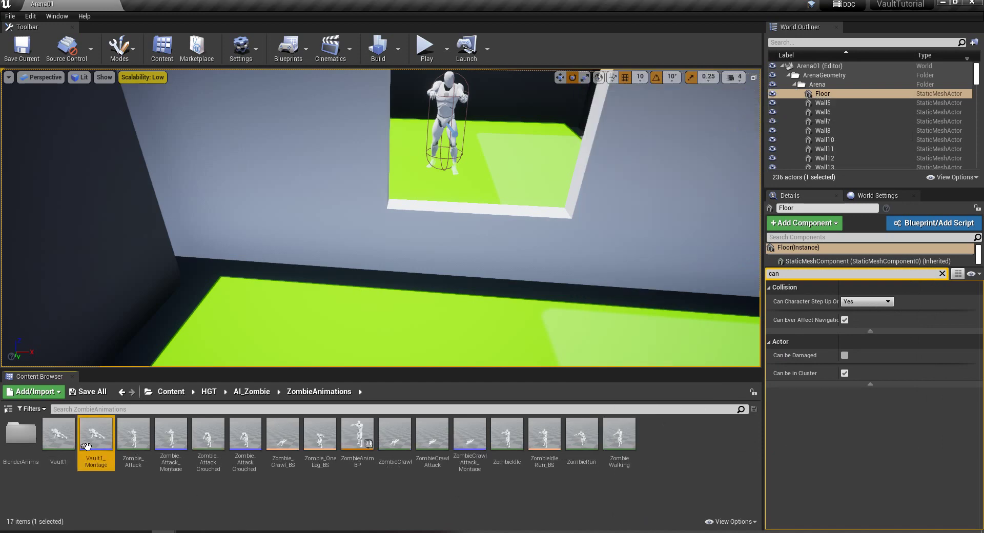
Open Vault1_Montage, set its rate scale to 2.0 and play back the preview.
double_click(95, 432)
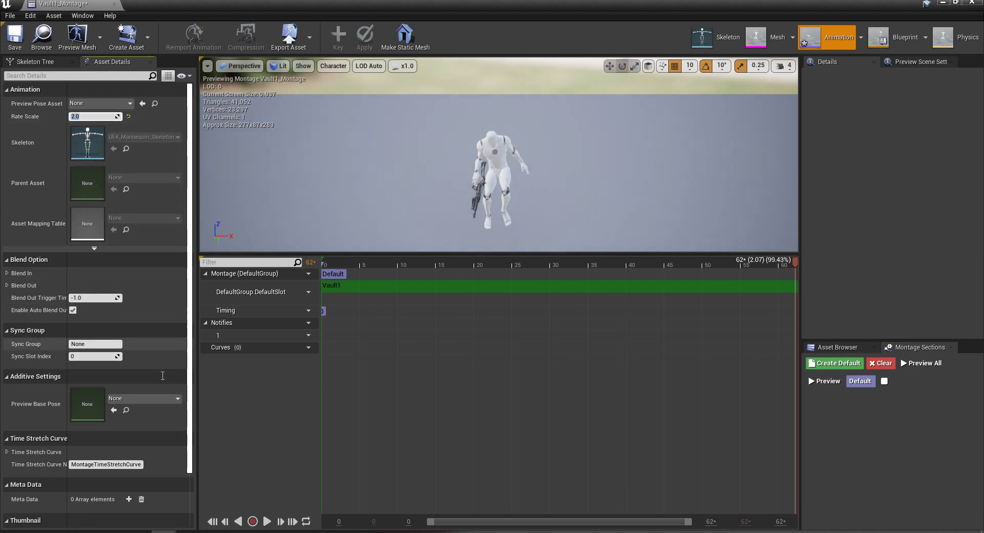
click(268, 521)
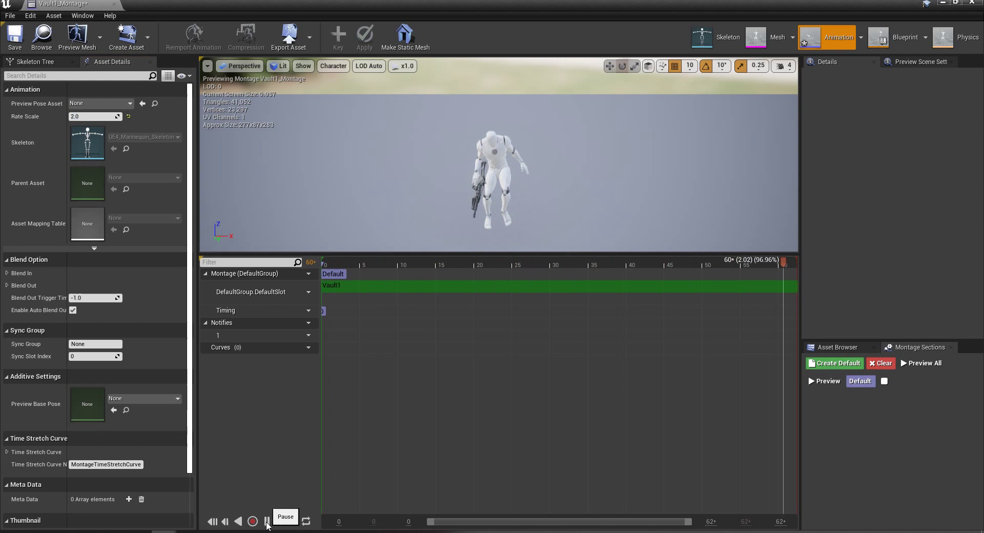
click(267, 521)
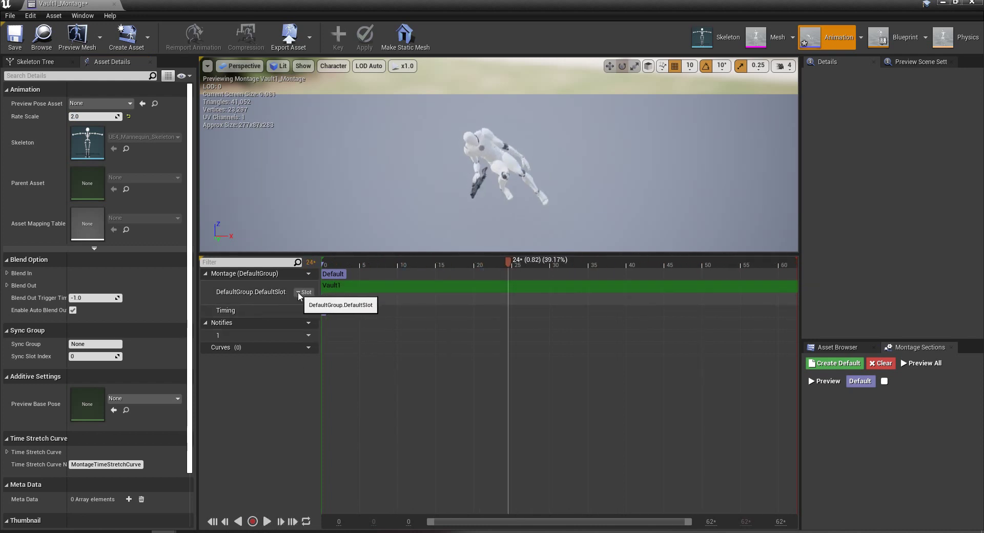
Assign the montage to the DefaultGroup.FullBody slot, then save and close Vault1_Montage.
click(300, 293)
mouse_move(315, 311)
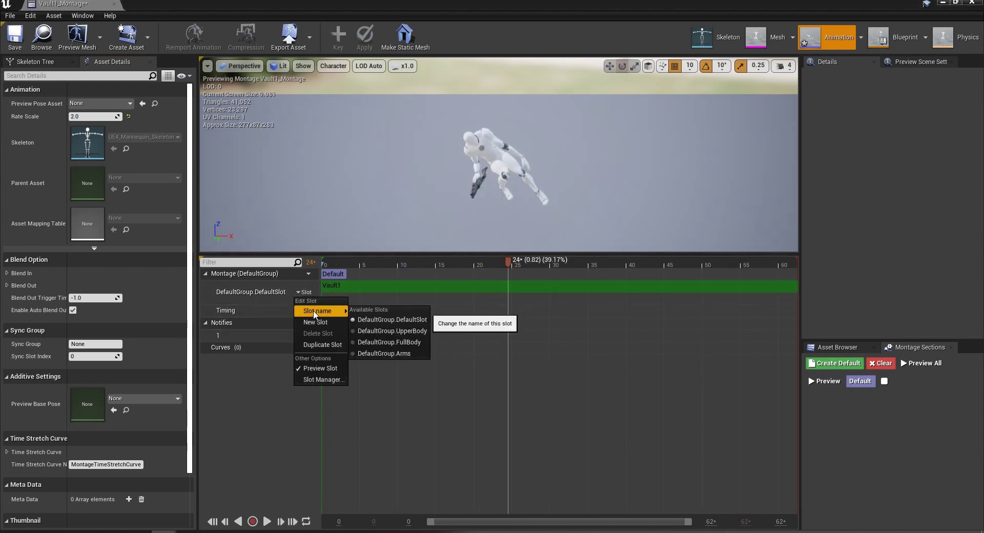
click(402, 348)
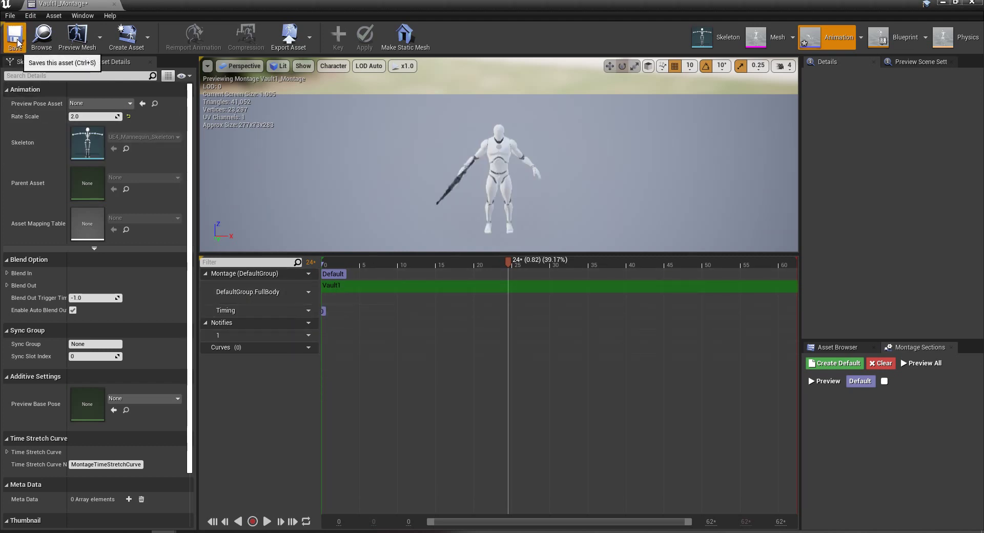
drag(487, 287, 463, 278)
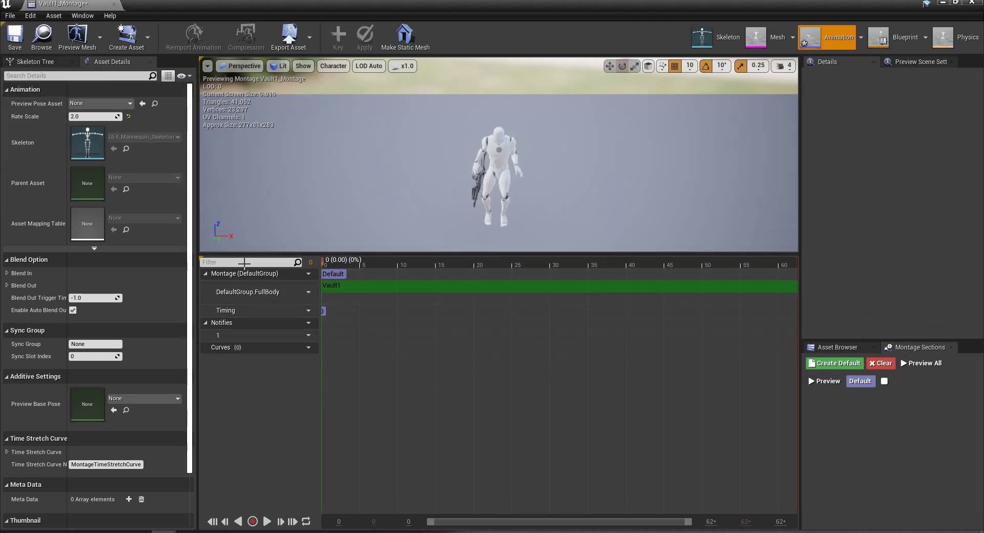
click(15, 35)
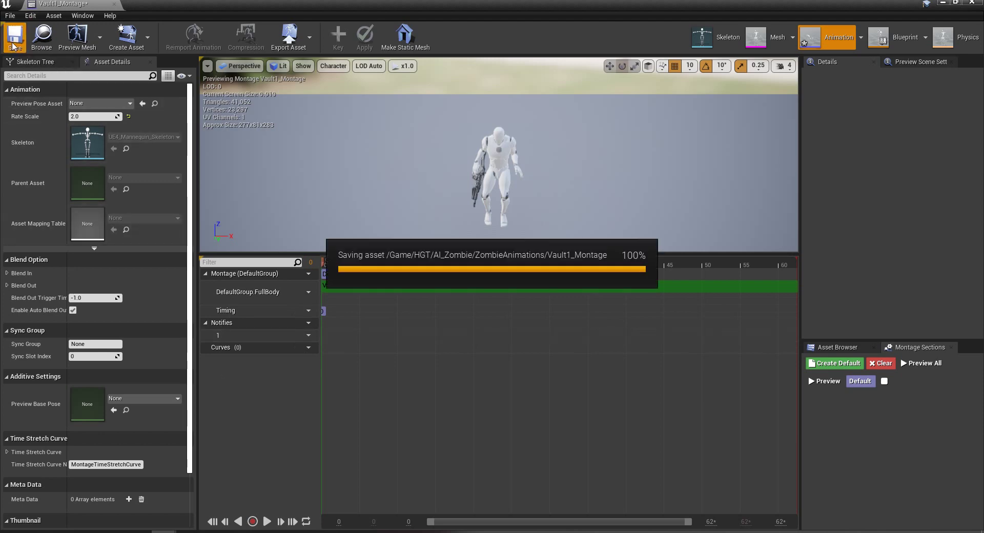
click(114, 5)
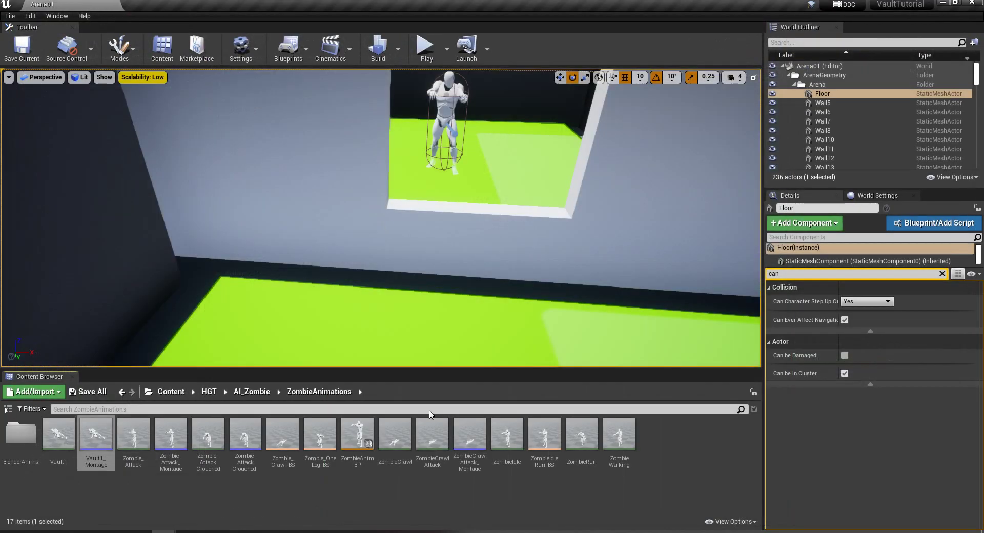
Open the BaseZombie blueprint from the HGT/AI_Zombie folder.
click(656, 454)
click(246, 391)
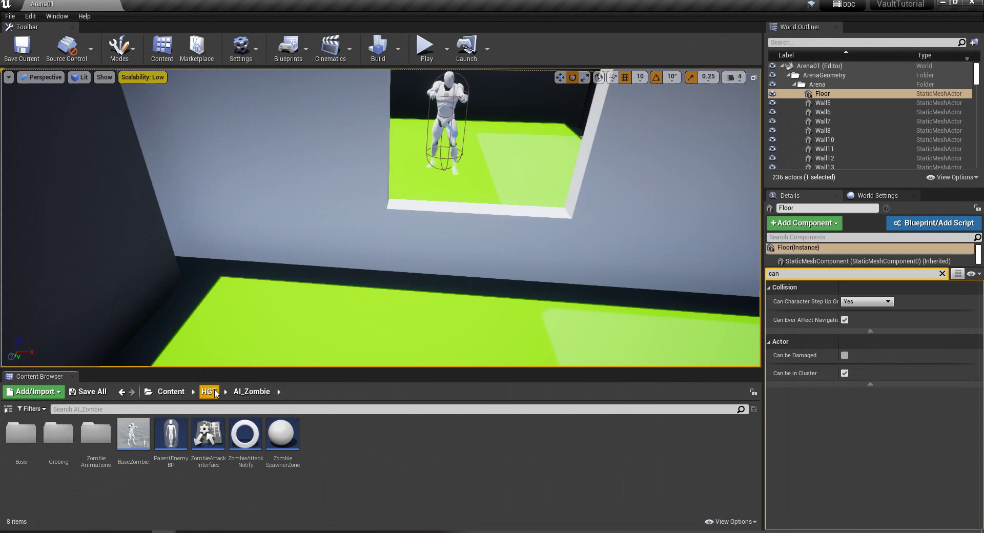
click(216, 394)
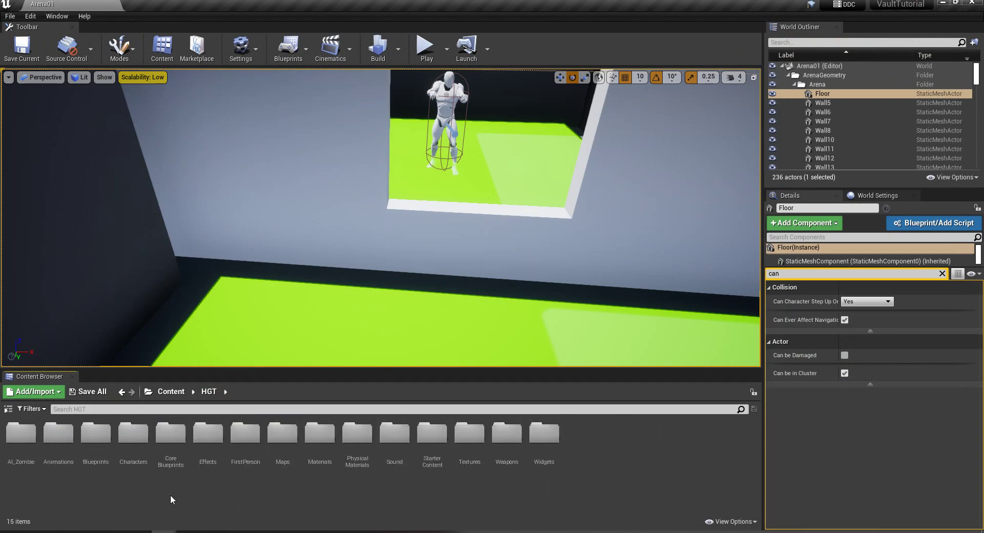
double_click(24, 464)
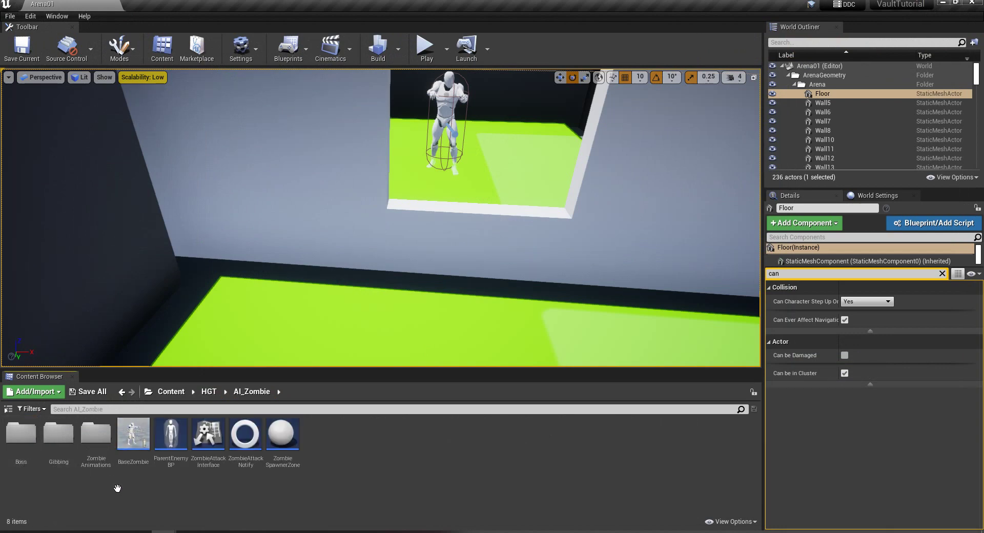
double_click(133, 434)
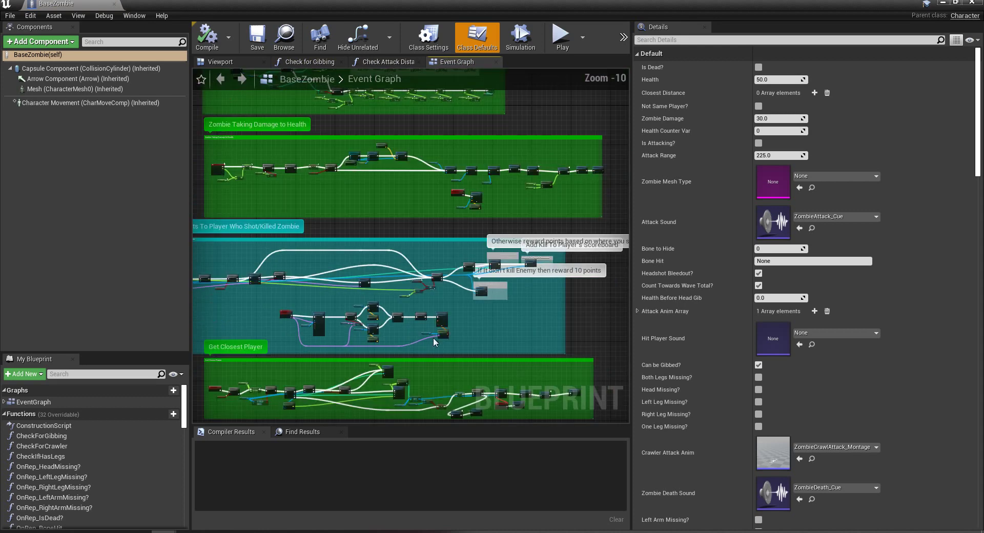
Copy the Animation Colliders node group from the blueprintue.com ZombieVault page and paste it below the red comment section in BaseZombie's Event Graph.
right_drag(434, 342, 568, 189)
right_drag(451, 333, 433, 157)
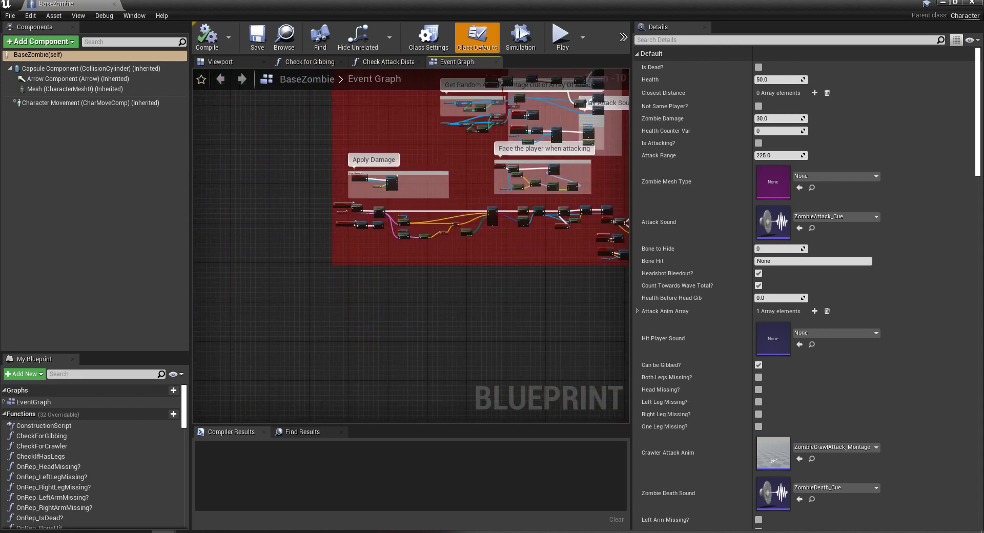
right_drag(434, 304, 425, 231)
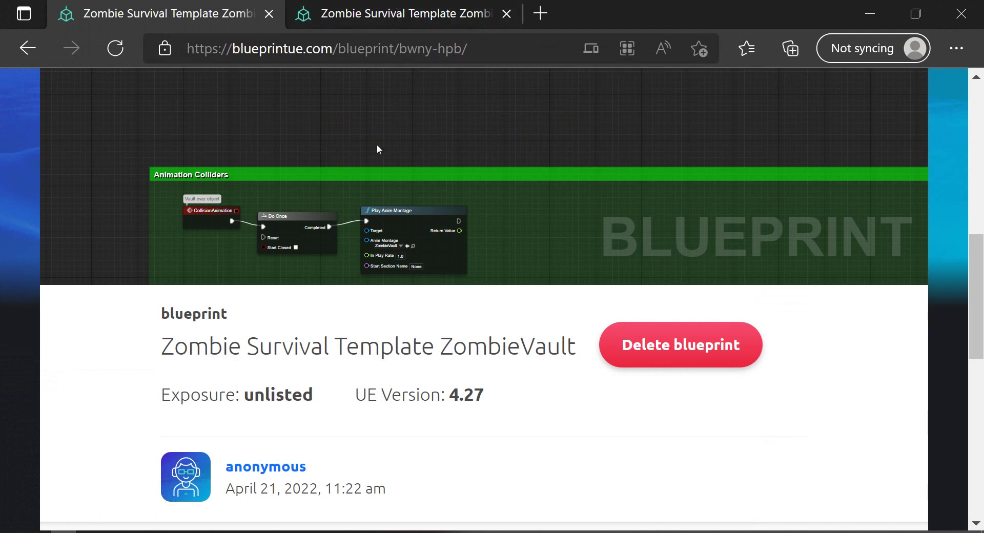
right_drag(378, 149, 382, 95)
drag(123, 97, 465, 224)
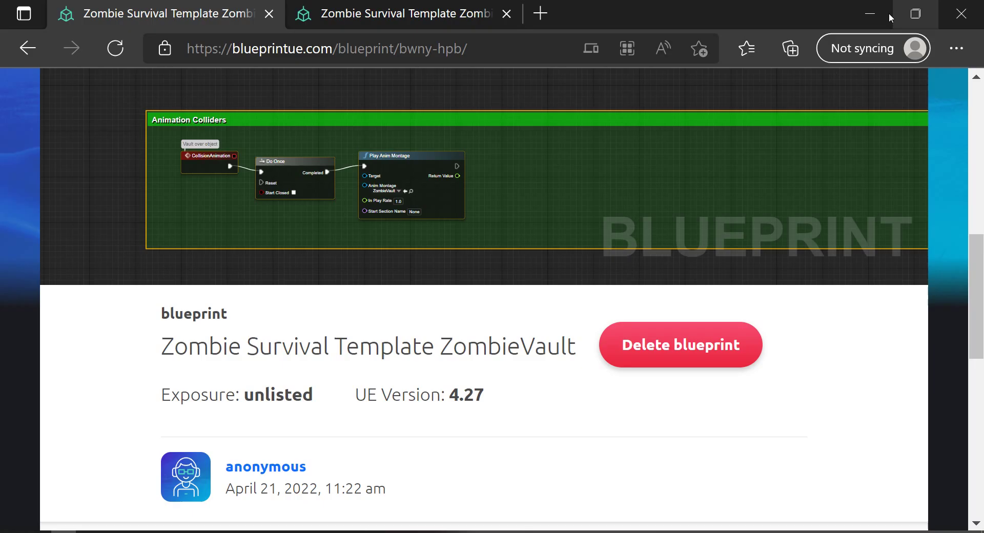
click(872, 15)
key(ctrl+v)
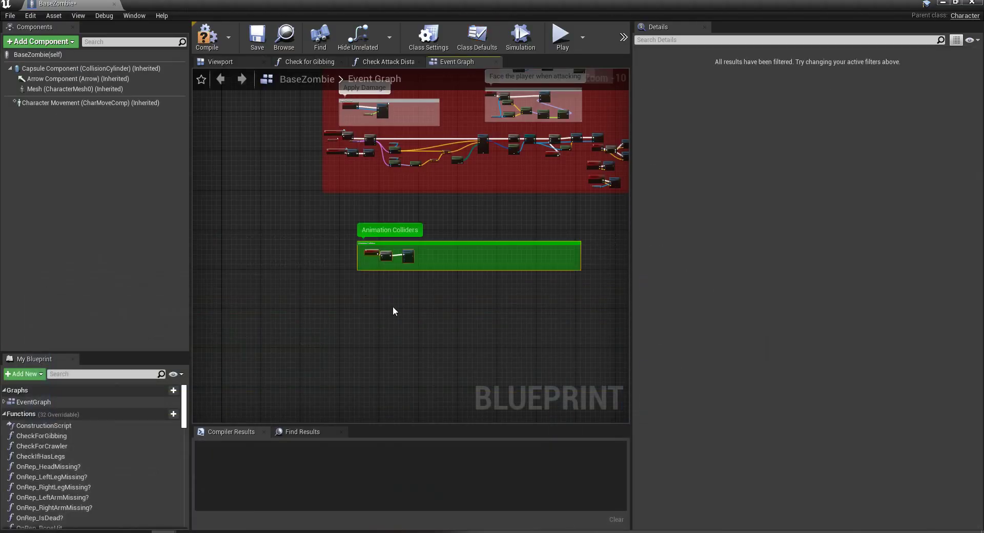
Choose Vault1_Montage as the Anim Montage of the Play Anim Montage node in the Animation Colliders group.
scroll(384, 247, up, 10)
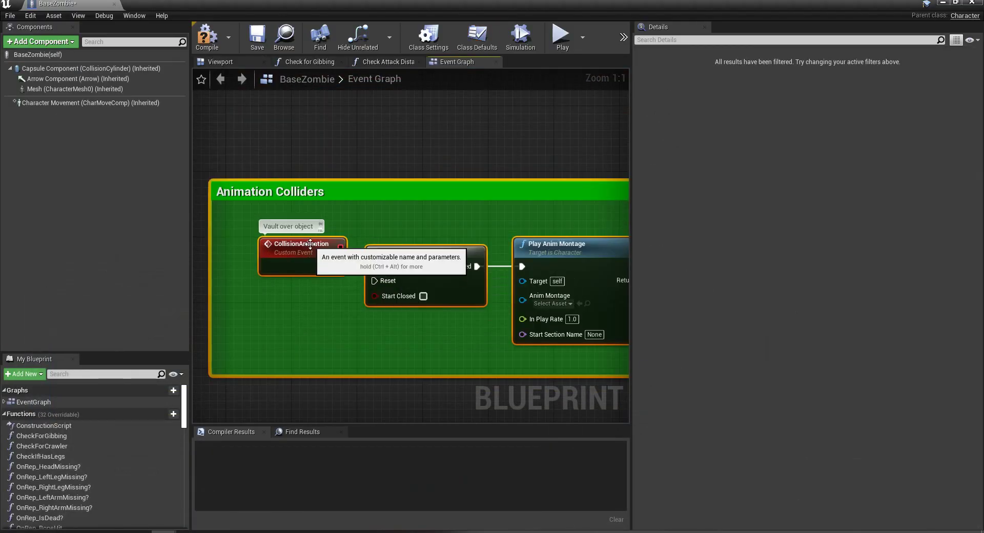
drag(310, 244, 293, 252)
mouse_move(325, 319)
right_down()
mouse_move(345, 320)
mouse_move(344, 305)
mouse_move(327, 304)
right_up()
right_drag(423, 313, 325, 314)
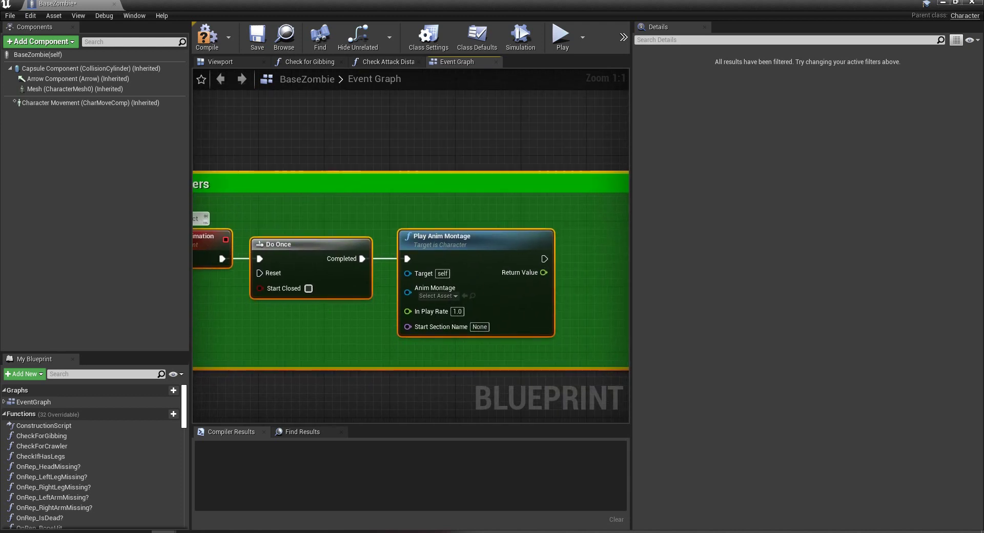
click(454, 296)
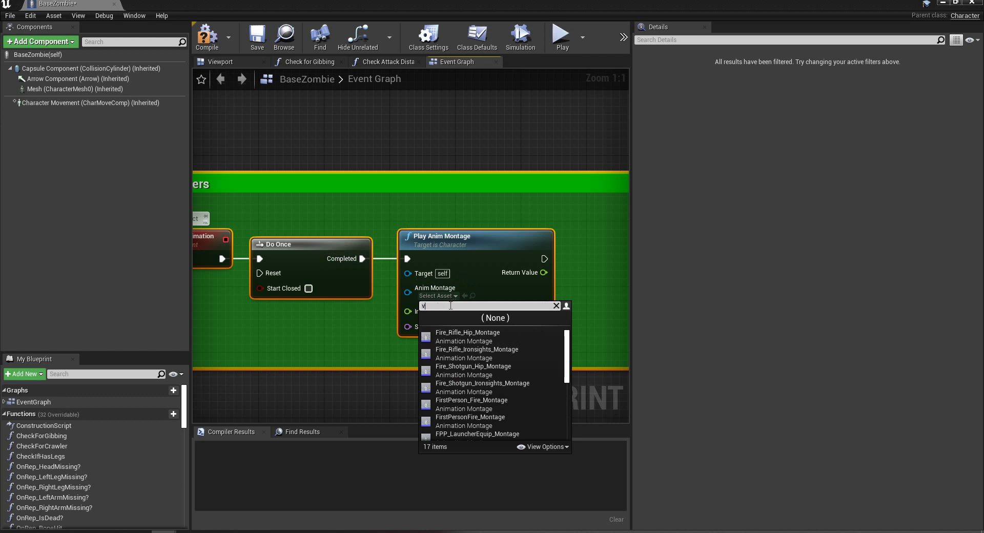
click(484, 335)
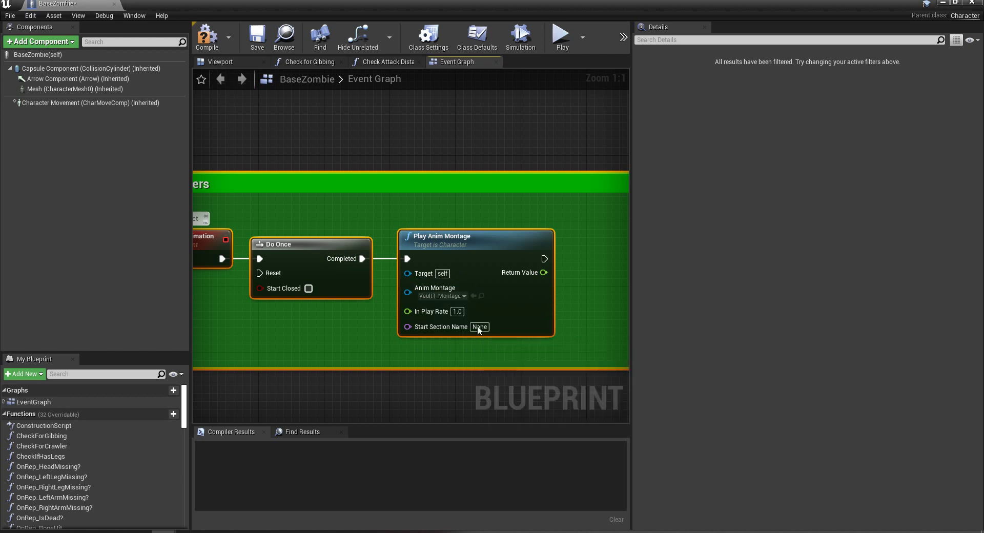
Compile and save the BaseZombie blueprint, and close its editor.
click(205, 43)
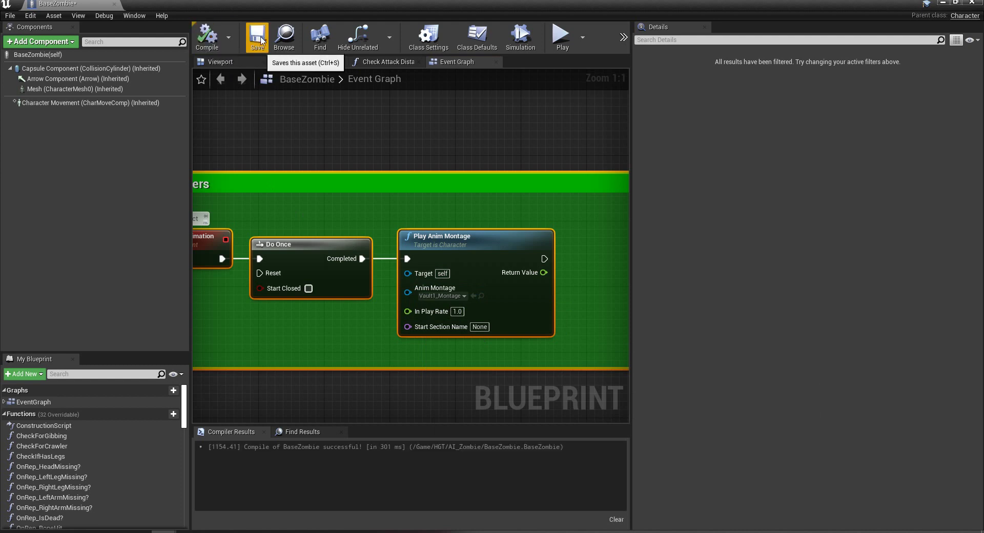
click(258, 38)
right_drag(430, 323, 518, 294)
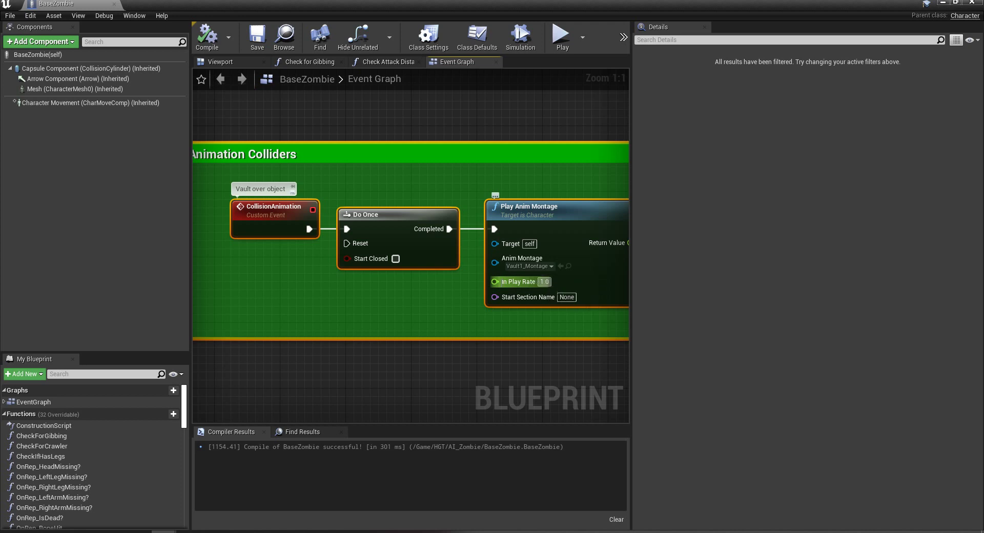
click(208, 34)
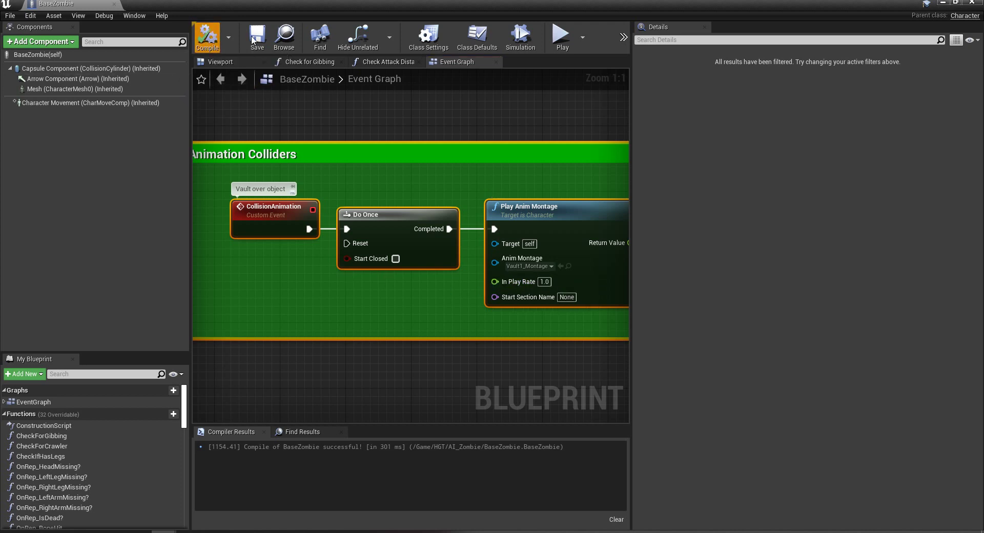
click(115, 4)
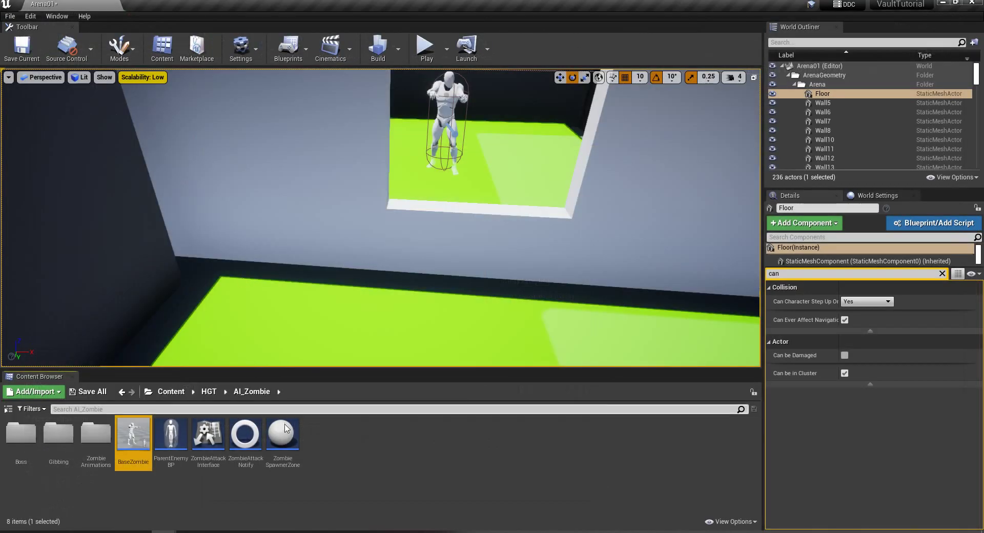
Create a new folder named Custom inside HGT/Blueprints.
click(208, 392)
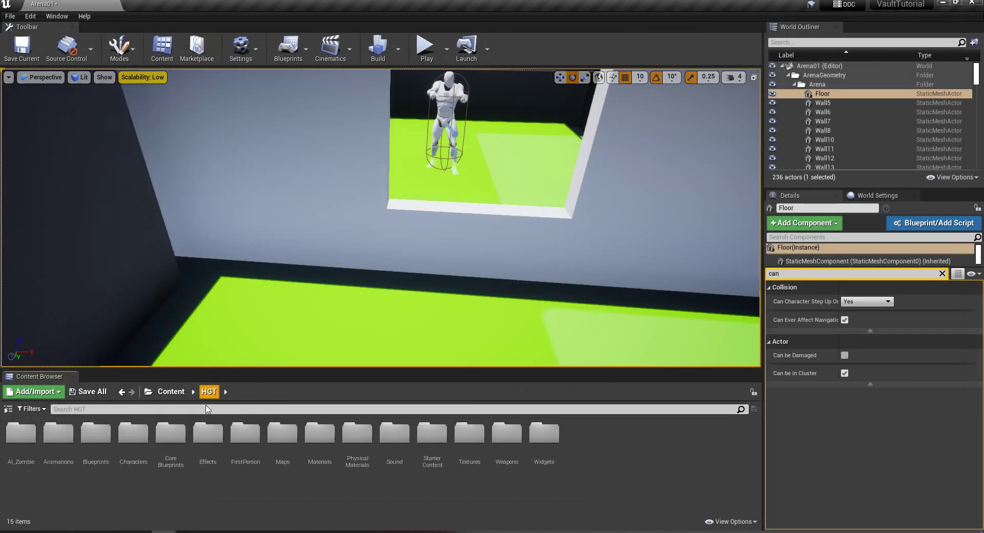
double_click(94, 438)
right_click(135, 493)
click(79, 492)
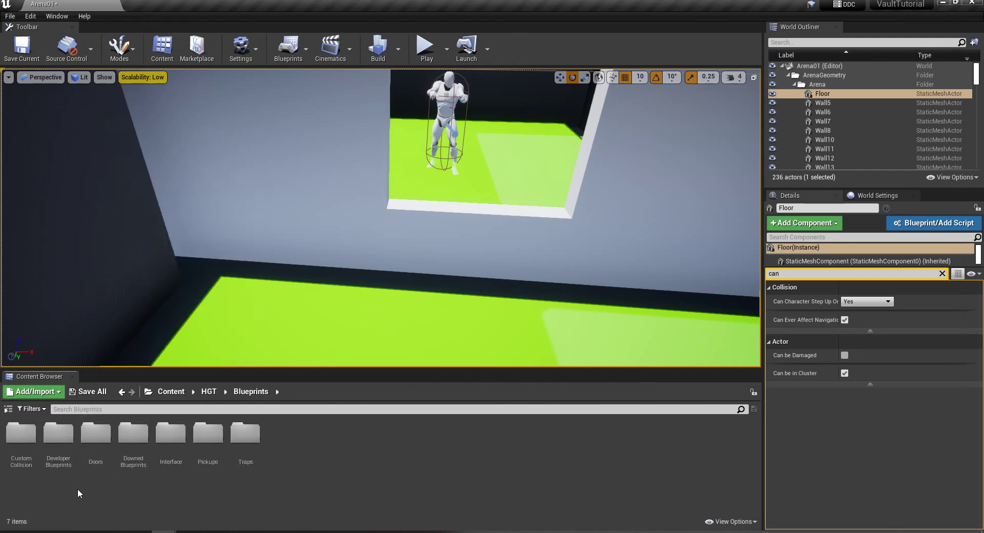
right_click(70, 486)
click(106, 176)
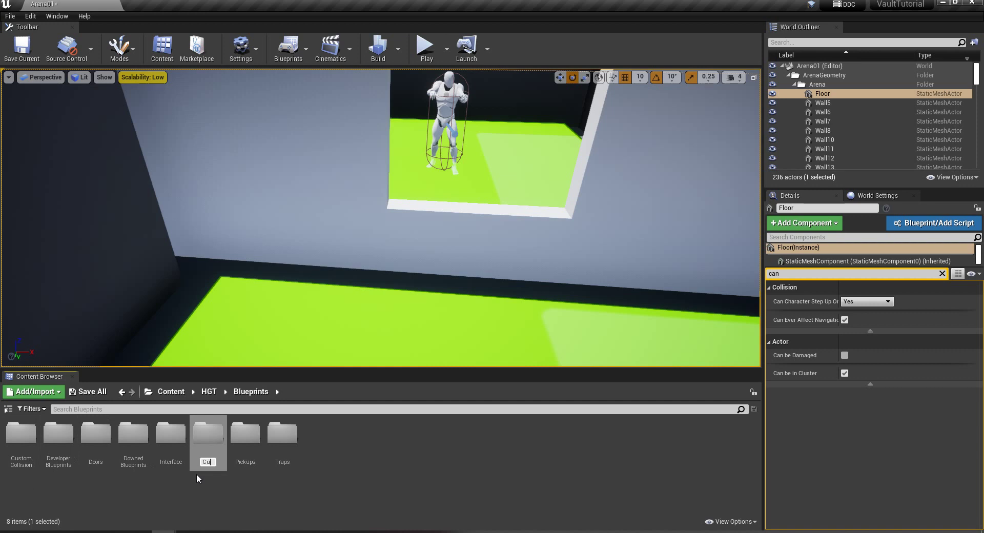
text(Custom)
key(Return)
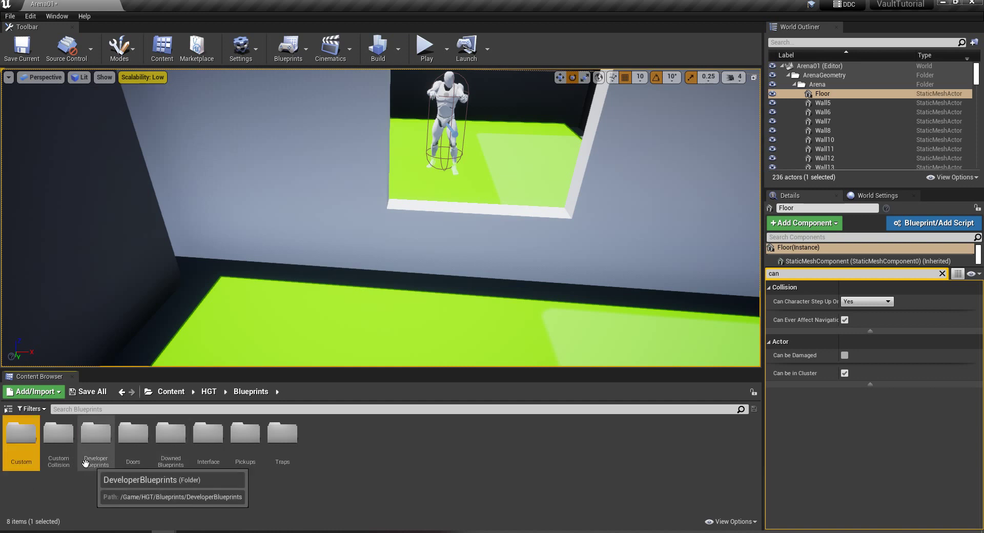
Create an Actor blueprint class named VaultCollision in the CustomCollision folder.
double_click(58, 446)
right_click(147, 463)
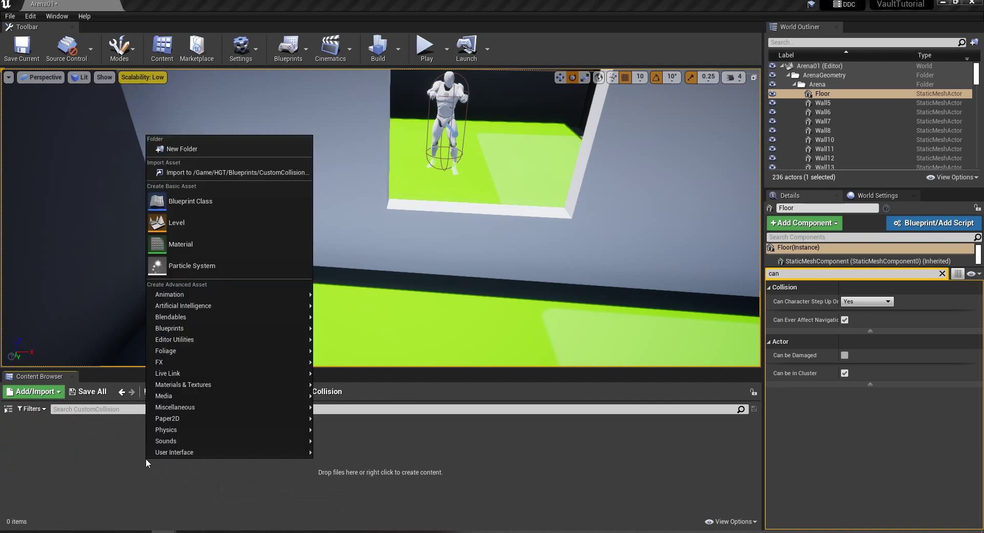
click(209, 203)
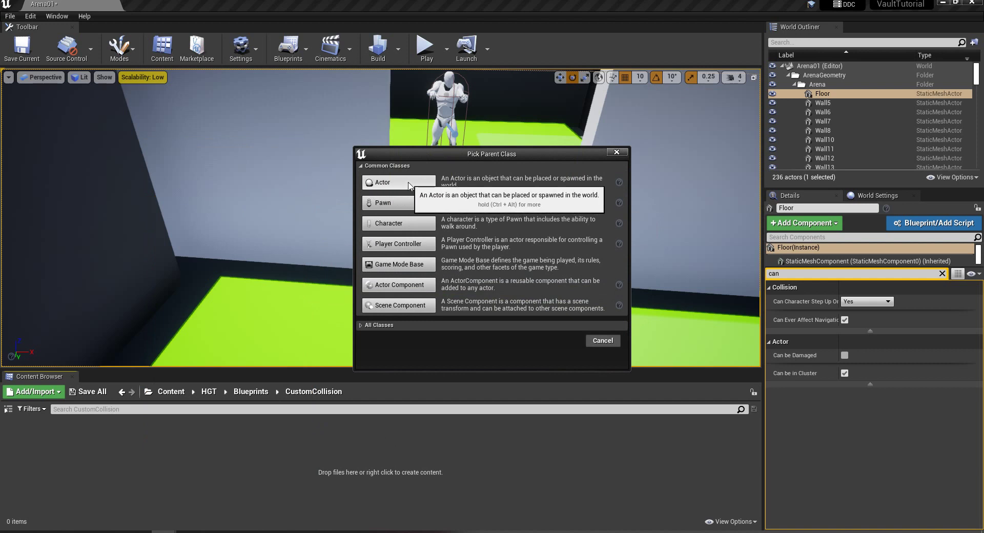
click(409, 183)
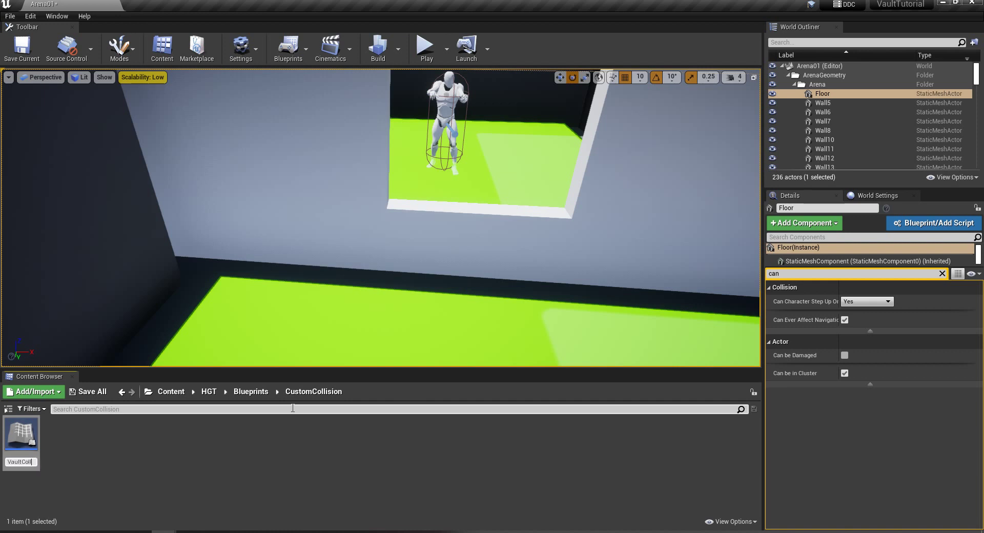
text(n)
key(Return)
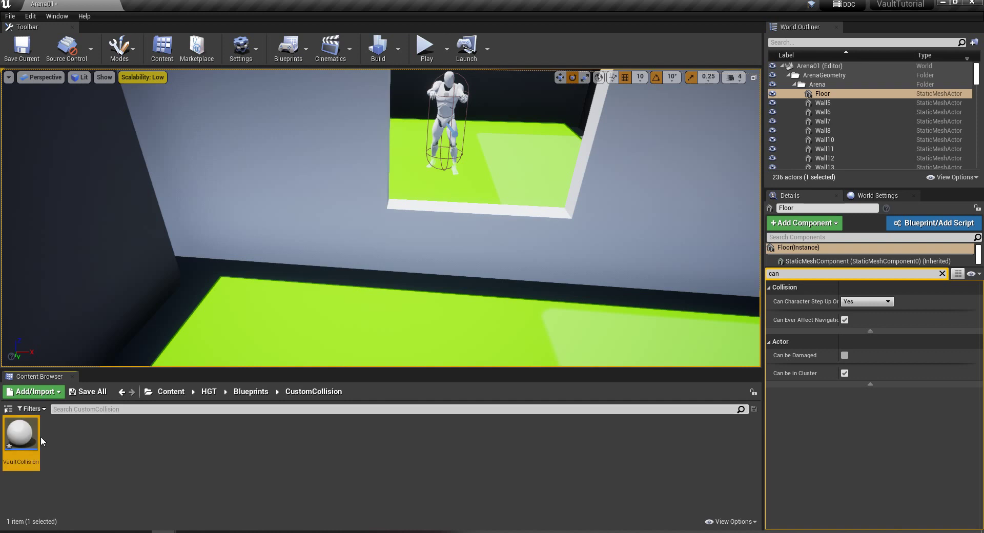
Open the VaultCollision blueprint and add a Cube component under its default scene root.
double_click(21, 434)
right_drag(365, 184, 287, 172)
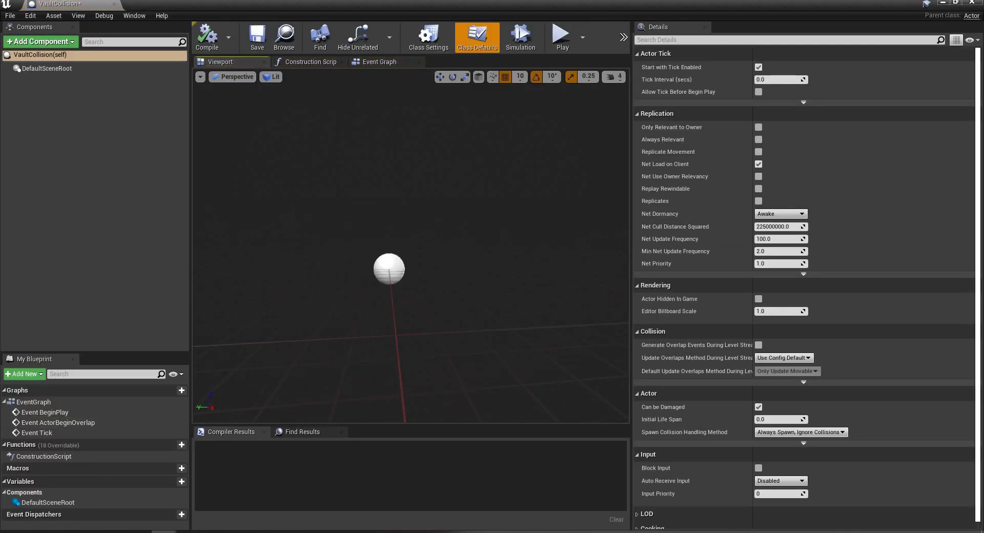
click(41, 43)
text(cube)
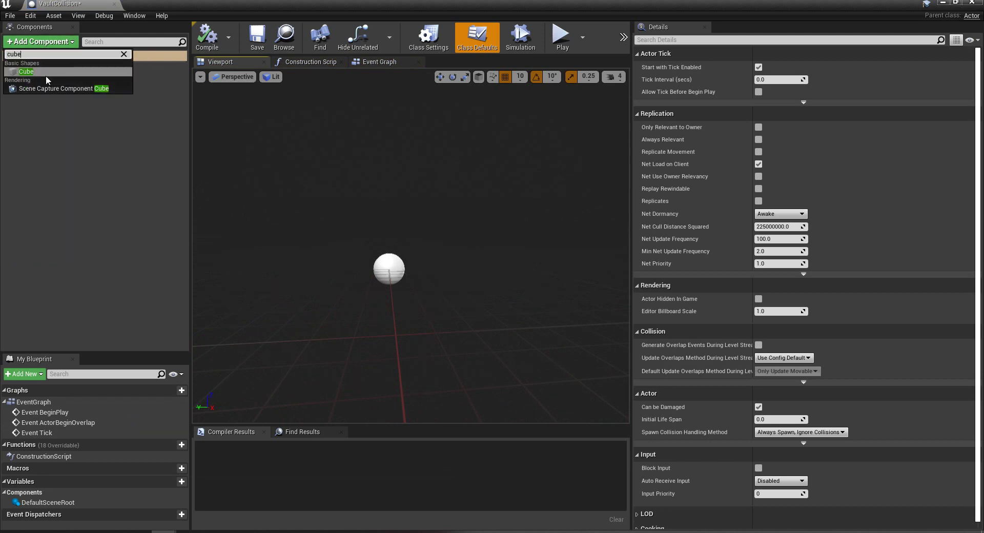
click(45, 73)
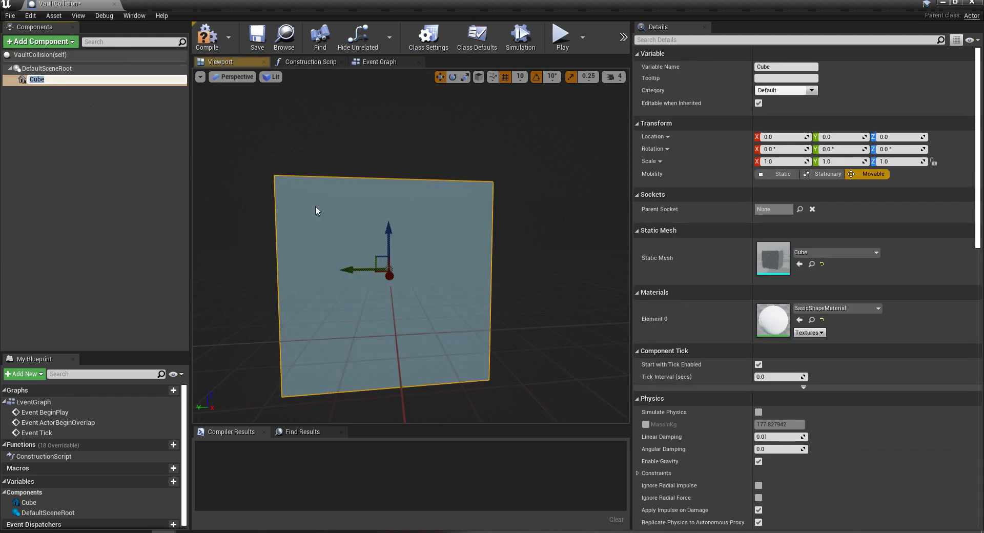
Scale the Cube into a thin, wide panel with scale values X 0.0, Y 2.5 and Z 0.5.
mouse_move(315, 205)
mouse_down()
mouse_move(341, 190)
mouse_move(328, 191)
mouse_up()
right_drag(328, 191, 337, 190)
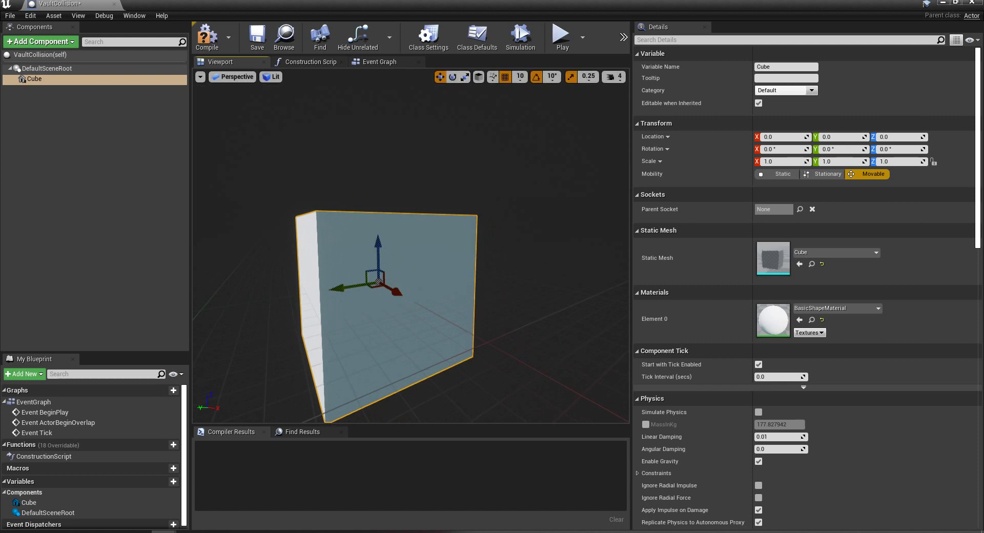
click(465, 77)
drag(398, 288, 326, 294)
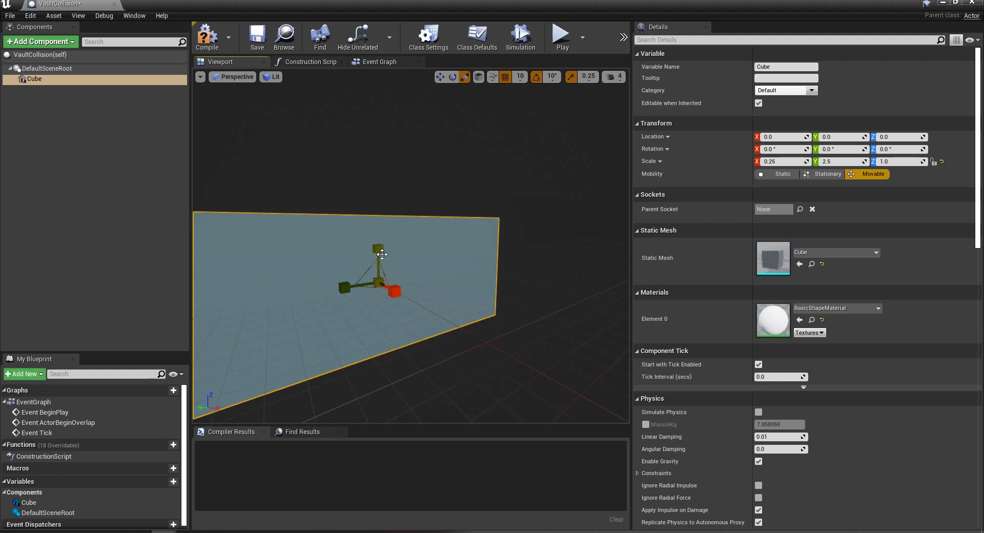
drag(382, 254, 385, 266)
key(a)
right_drag(386, 265, 487, 266)
drag(535, 281, 535, 291)
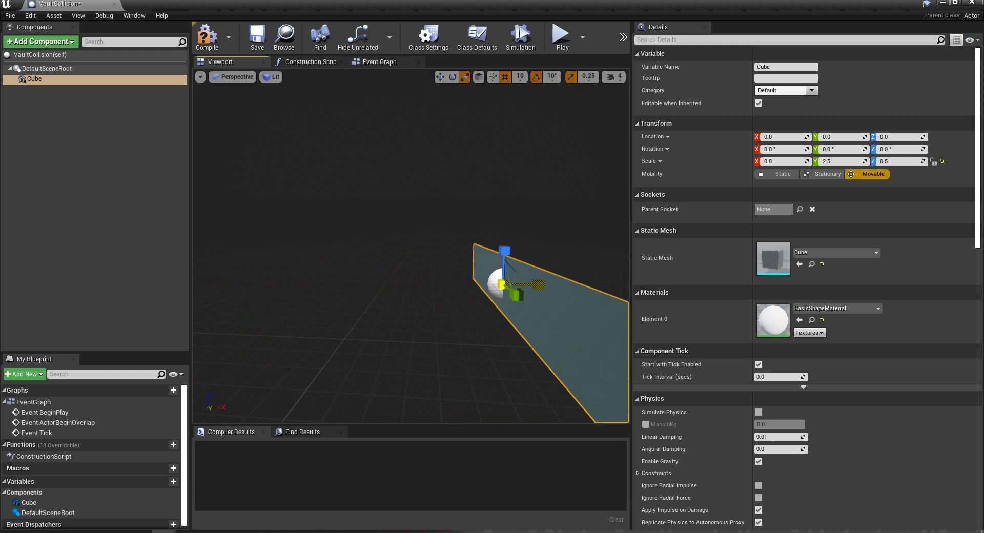
Turn off grid, rotation and scale snapping, and thicken the Cube slightly to an X scale of about 0.01.
key(d)
right_drag(535, 291, 538, 298)
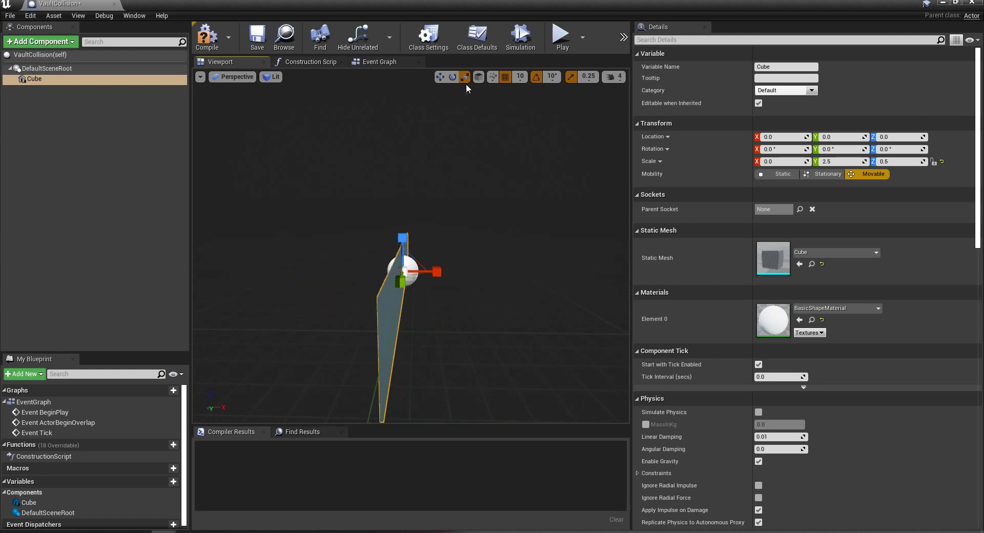
click(504, 77)
click(537, 77)
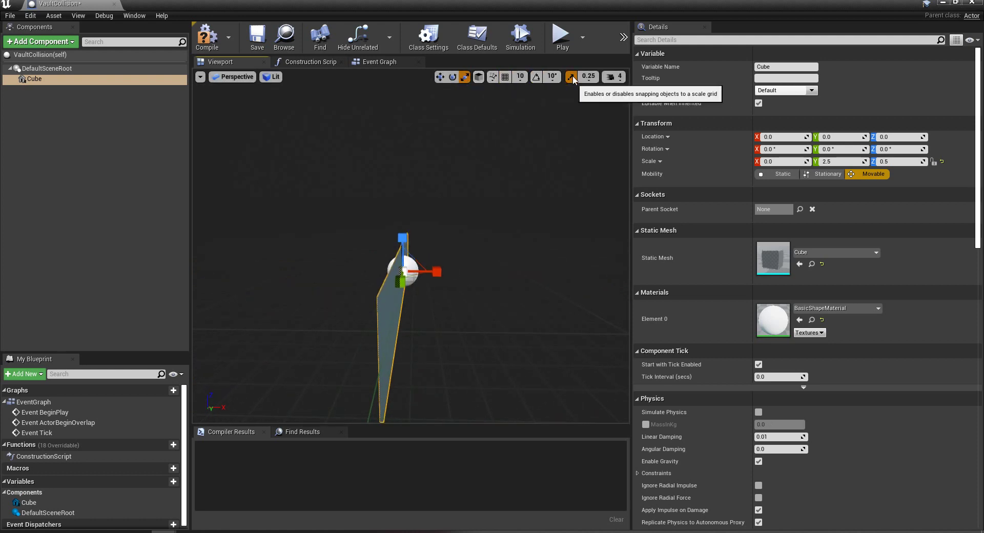
click(570, 77)
drag(436, 272, 441, 275)
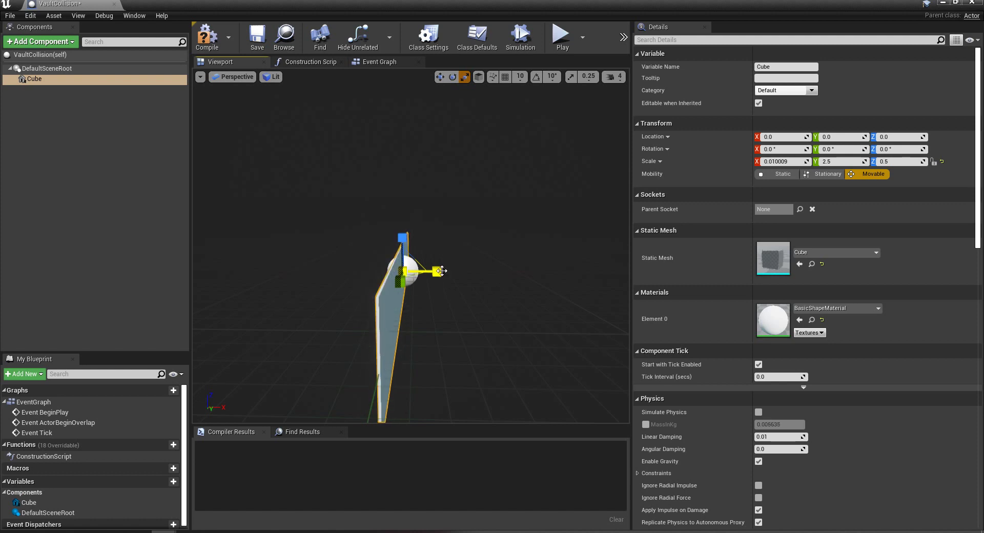
right_drag(438, 285, 272, 286)
alt+drag(354, 286, 333, 286)
Delete the default BeginPlay, ActorBeginOverlap and Tick event nodes from the VaultCollision event graph.
click(388, 64)
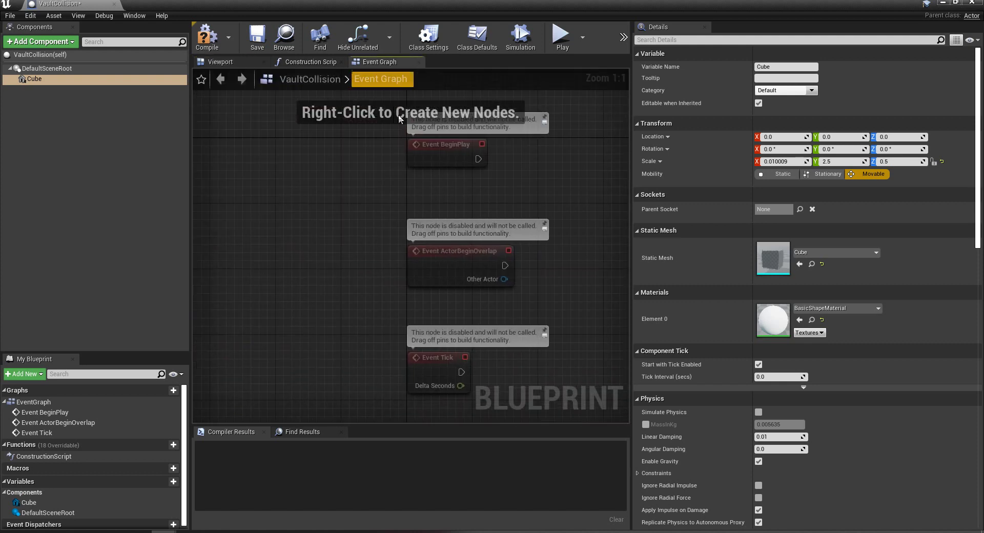
drag(503, 376, 374, 91)
key(Delete)
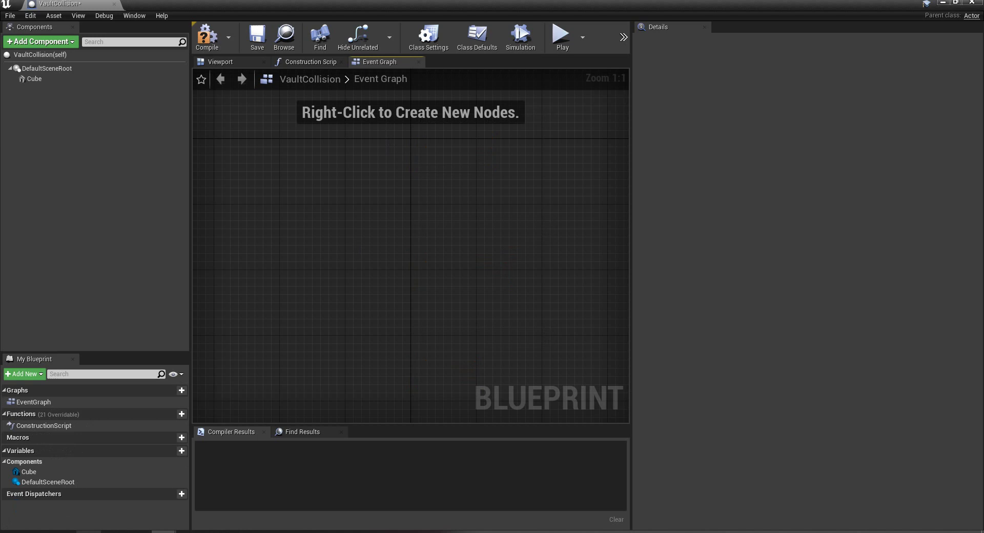
Copy the On Component Begin Overlap (Cube) node network from the blueprintue.com page in the browser and paste it into the VaultCollision event graph.
key(alt+Tab)
click(373, 13)
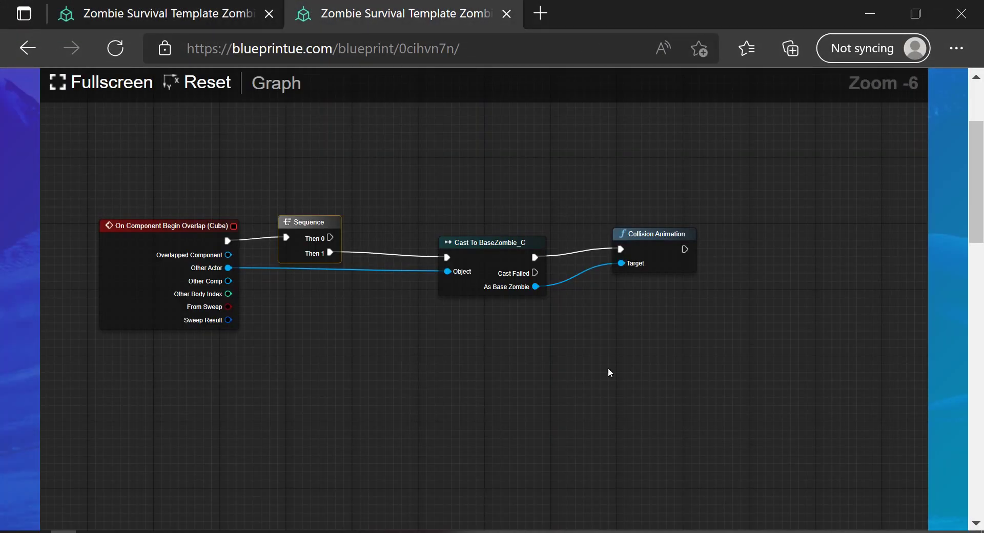
drag(718, 392, 96, 181)
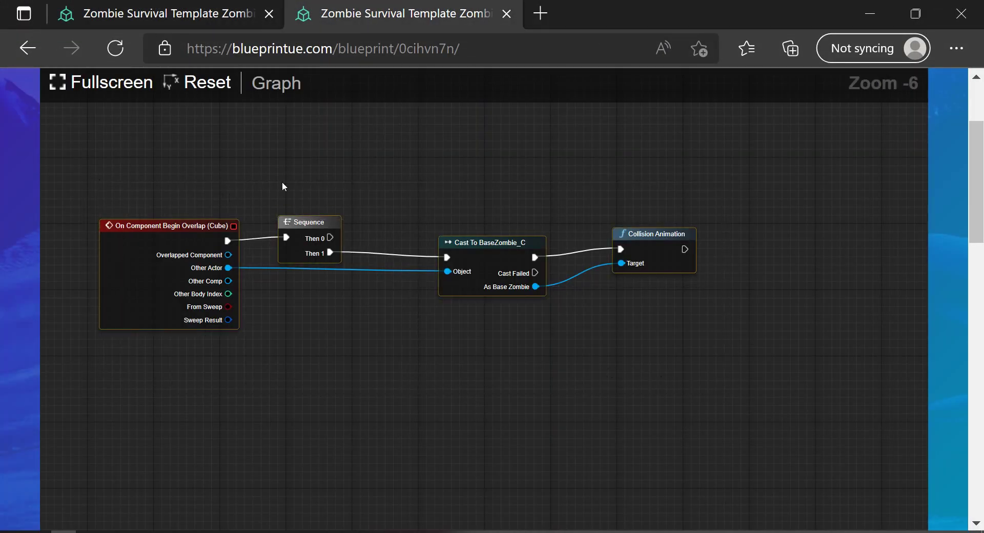
click(880, 11)
key(ctrl+v)
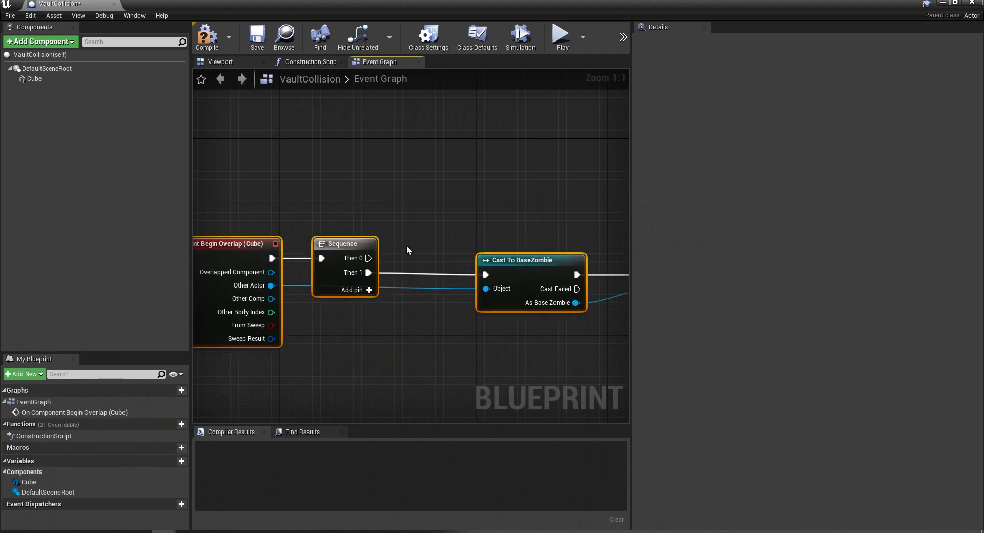
Review the pasted overlap, cast and Collision Animation nodes, and move the Sequence node slightly closer to the Cast To BaseZombie node.
right_drag(377, 176, 423, 150)
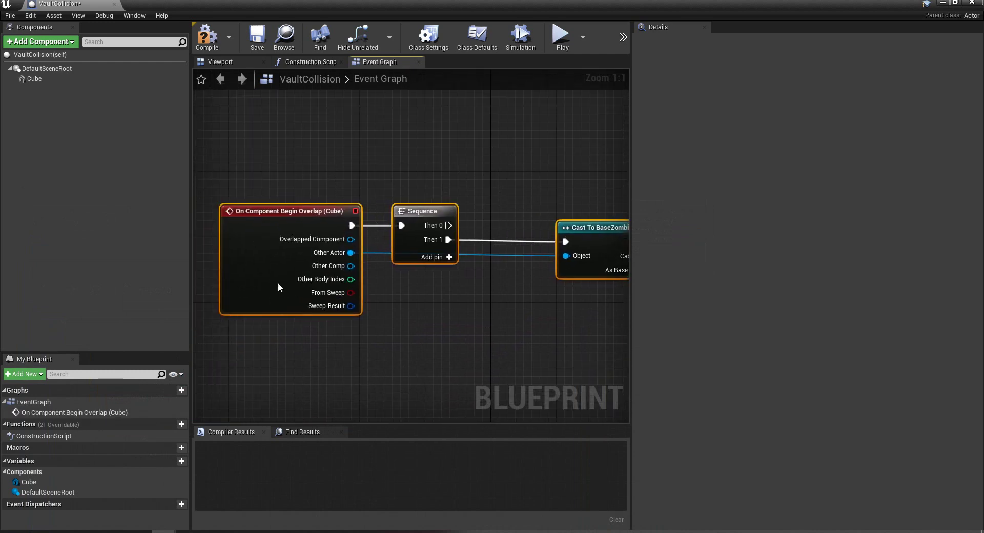
click(254, 216)
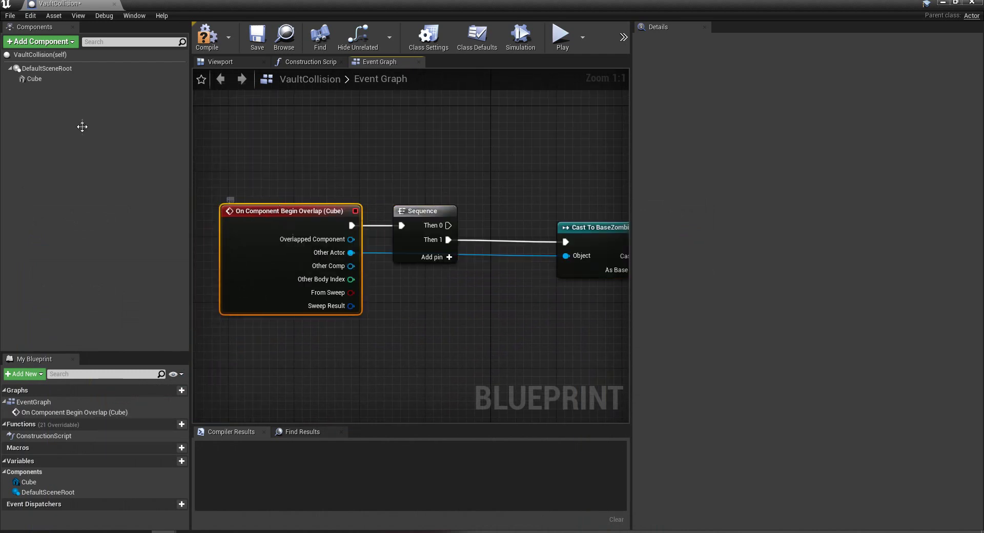
right_drag(490, 202, 231, 144)
click(508, 172)
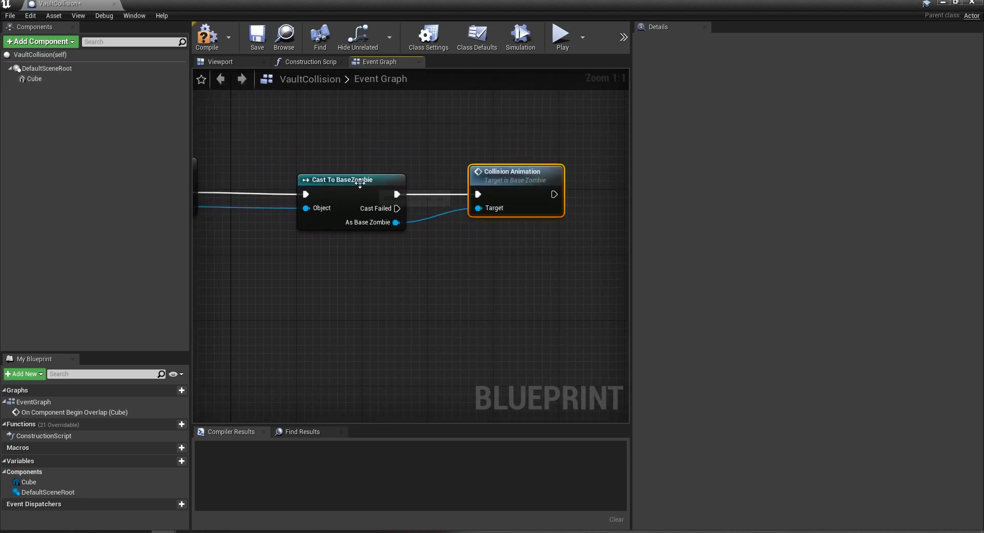
click(359, 182)
right_drag(321, 158, 460, 159)
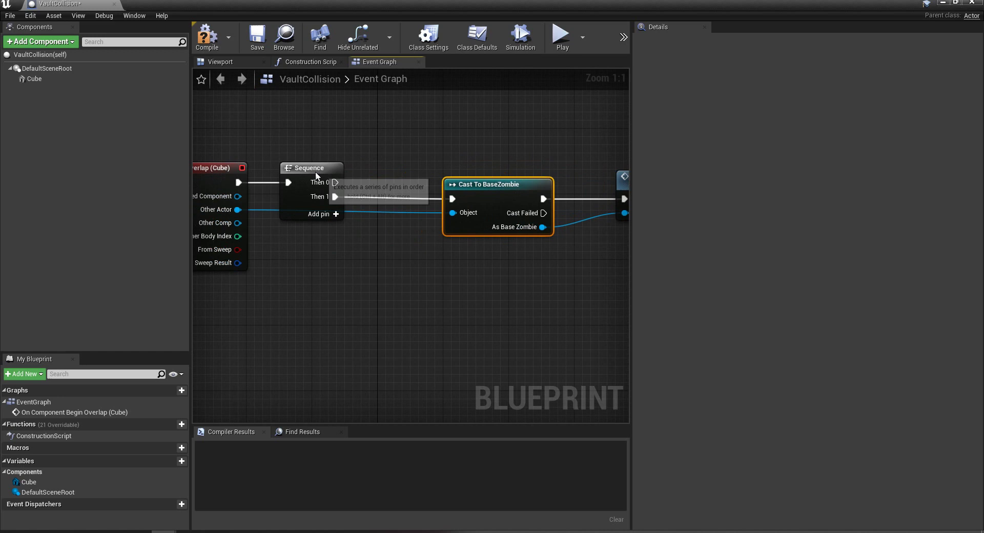
drag(317, 176, 346, 175)
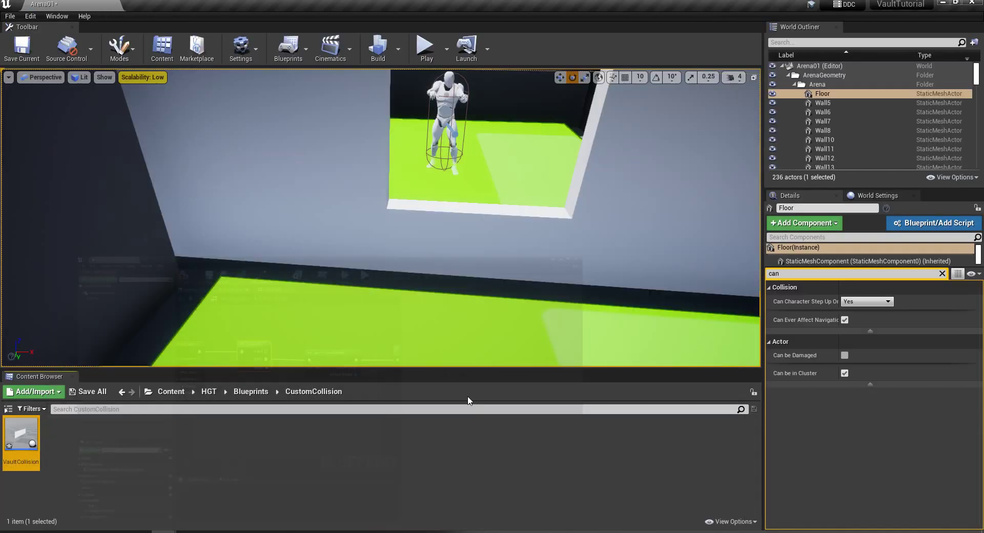
click(209, 393)
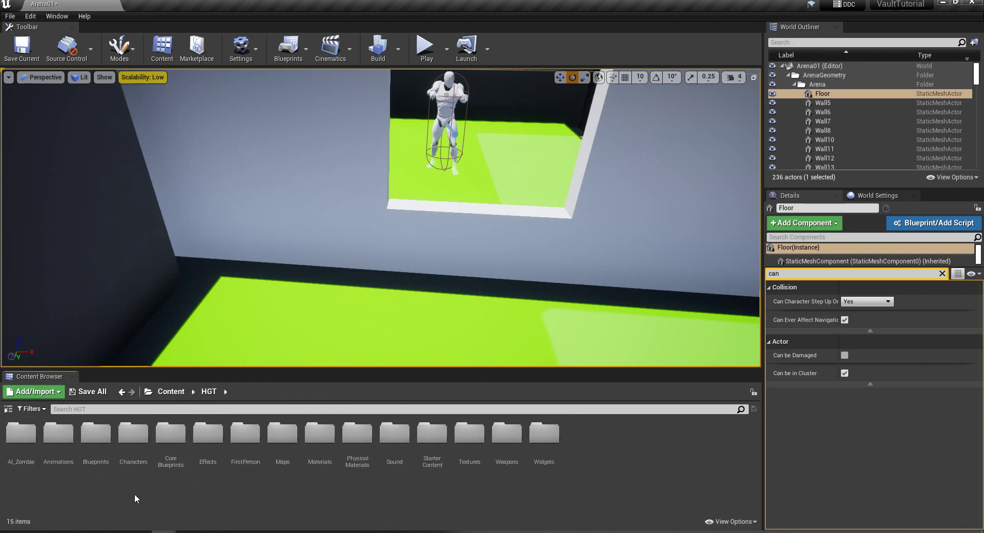
double_click(137, 453)
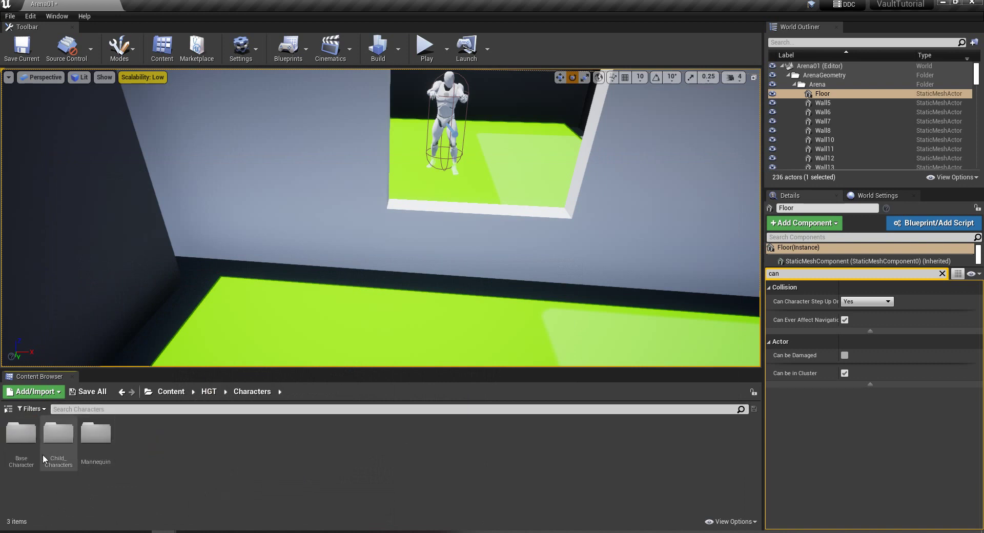
click(22, 455)
double_click(22, 456)
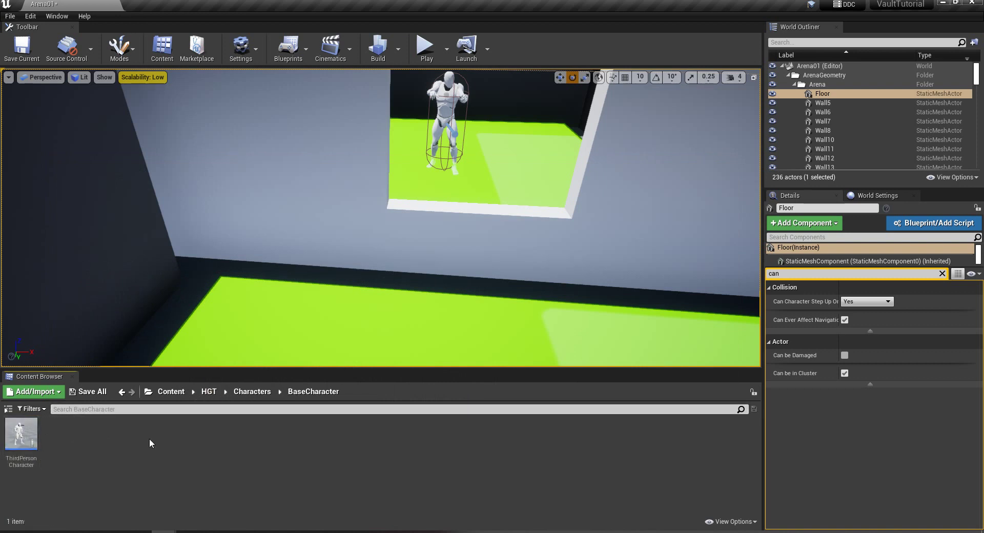
Duplicate BaseZombie in the HGT/AI_Zombie folder as YOUCUSTOMZOMBIE and save all modified assets.
click(210, 392)
double_click(29, 451)
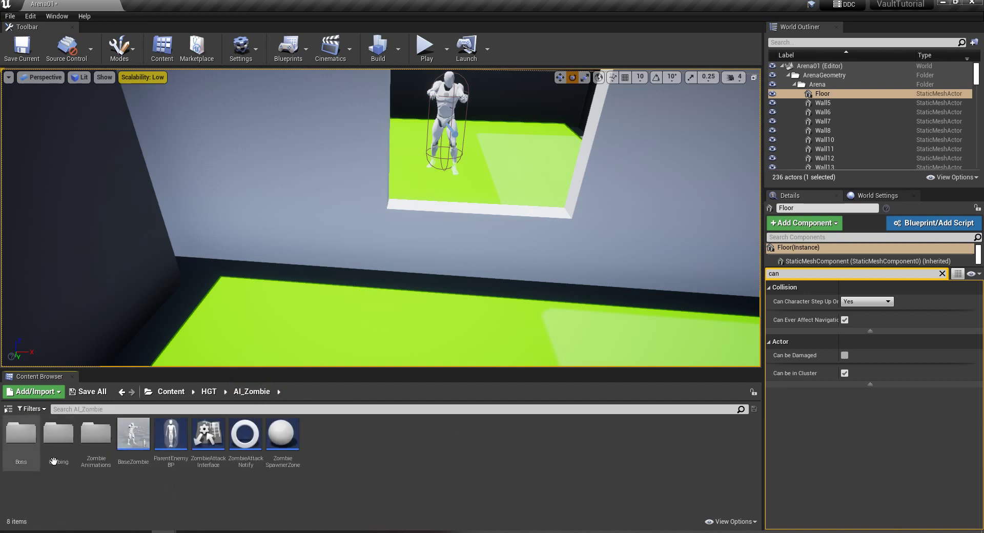
click(144, 464)
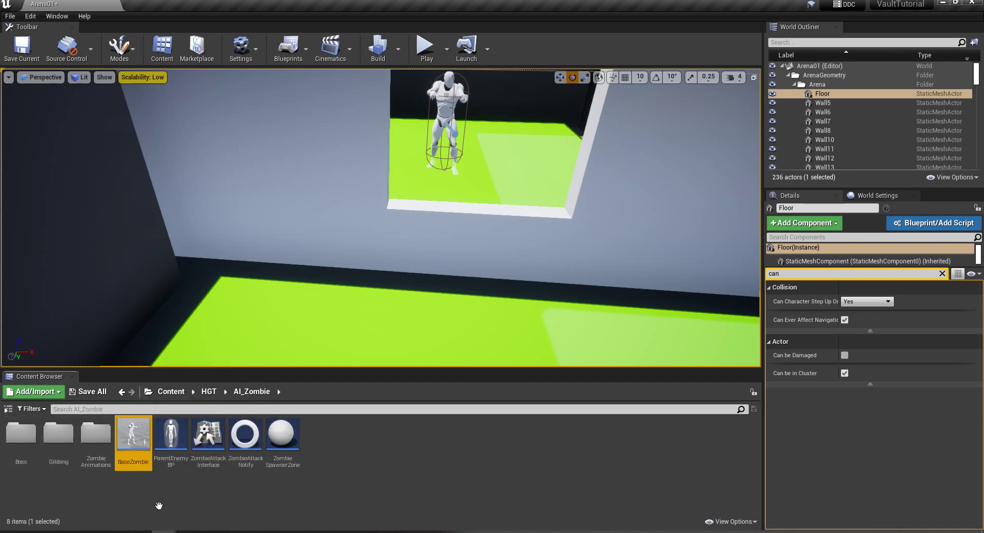
right_click(140, 436)
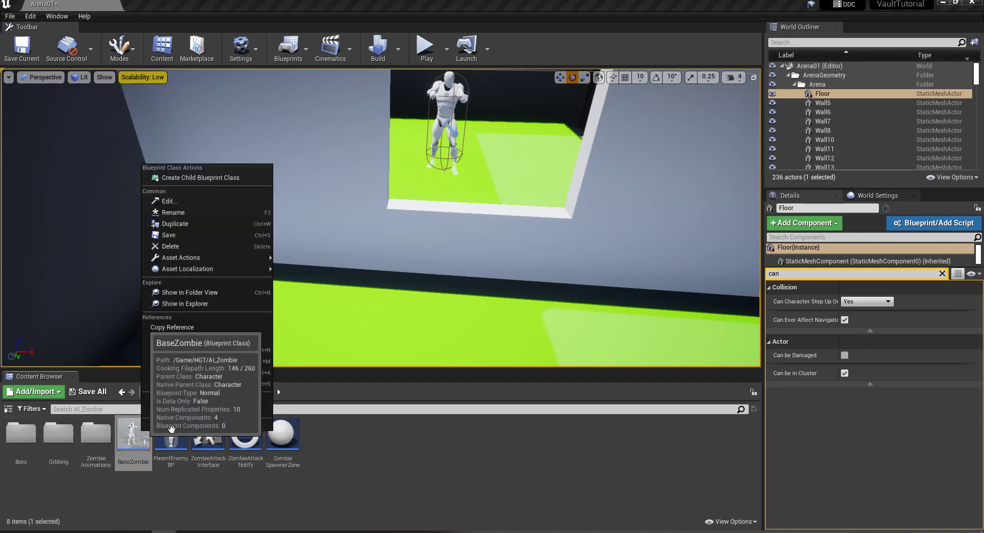
click(251, 225)
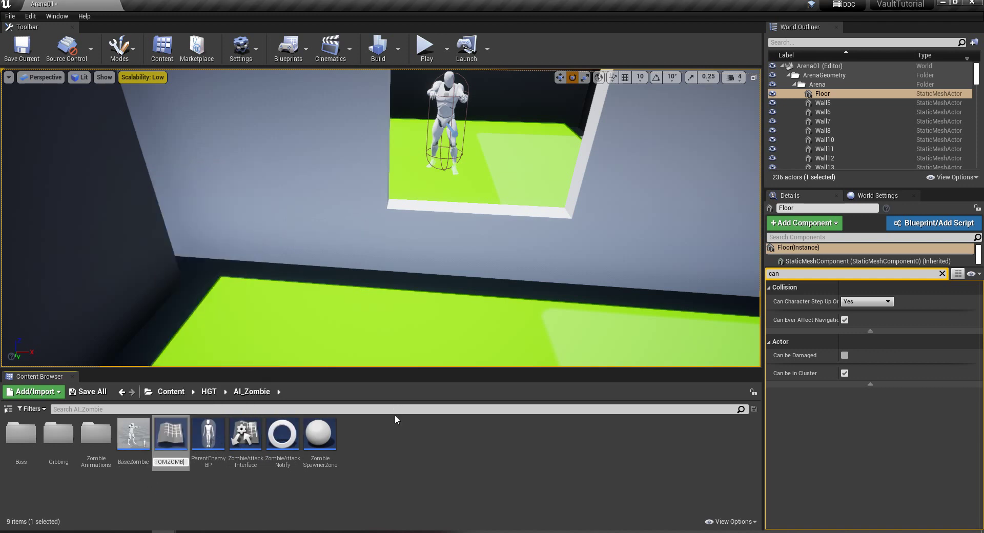
key(Return)
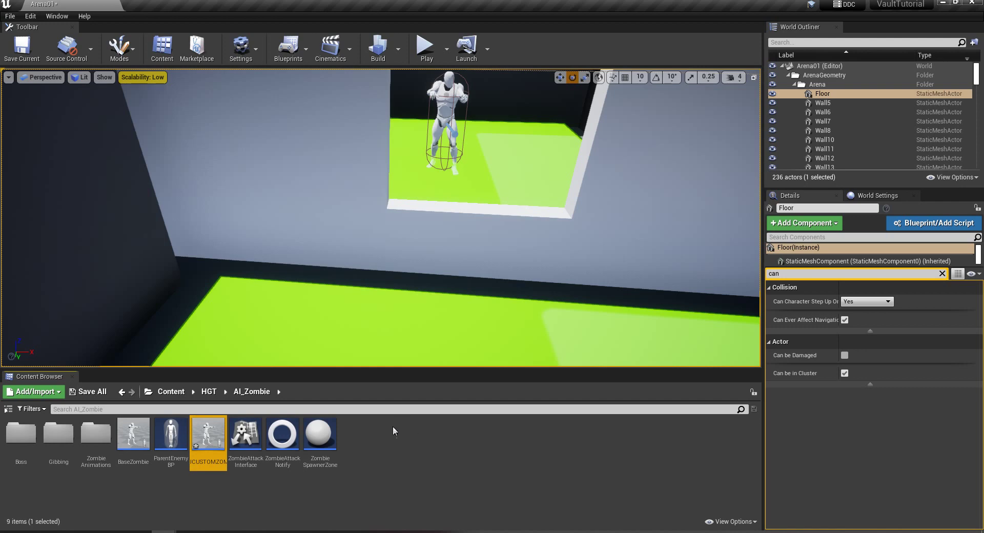
click(92, 391)
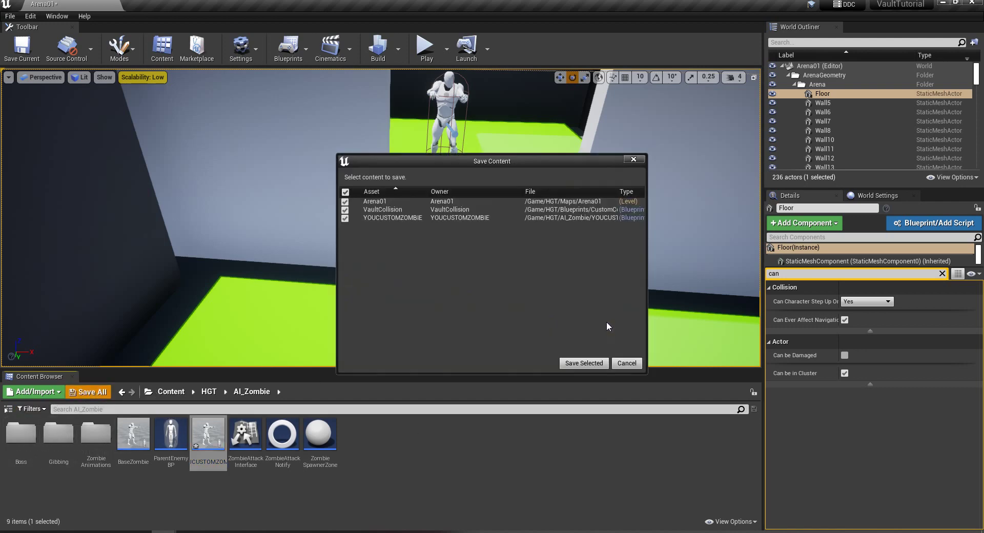
click(584, 363)
Return to the VaultCollision event graph and add a Cast To YOUCUSTOMZOMBIE node from the Sequence's Then 0 output, above the BaseZombie cast.
key(alt+Tab)
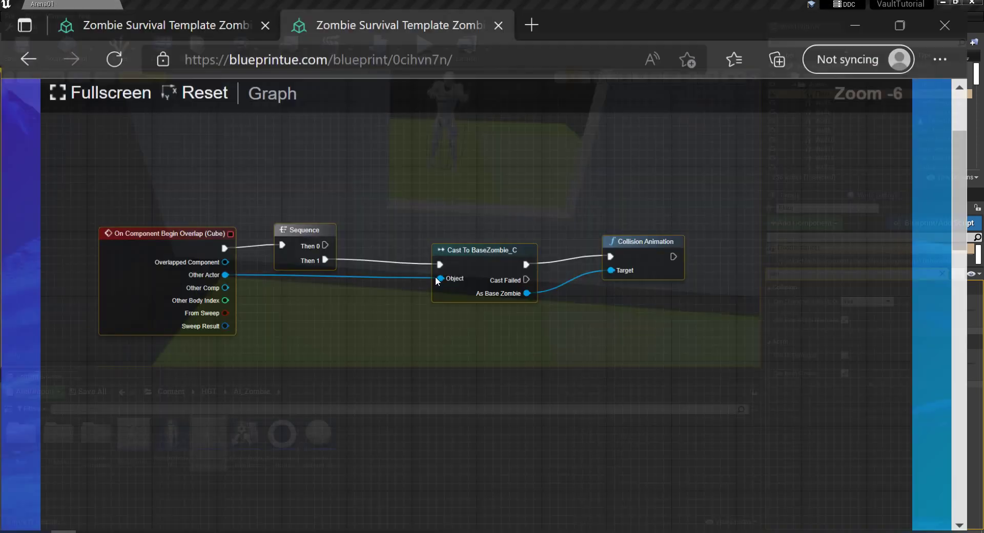
key(alt+Tab)
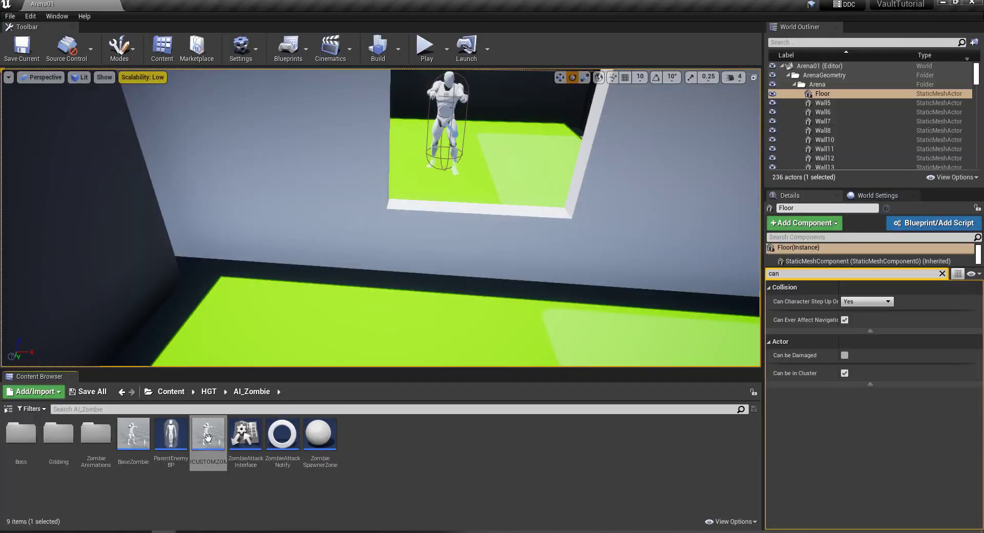
mouse_move(219, 497)
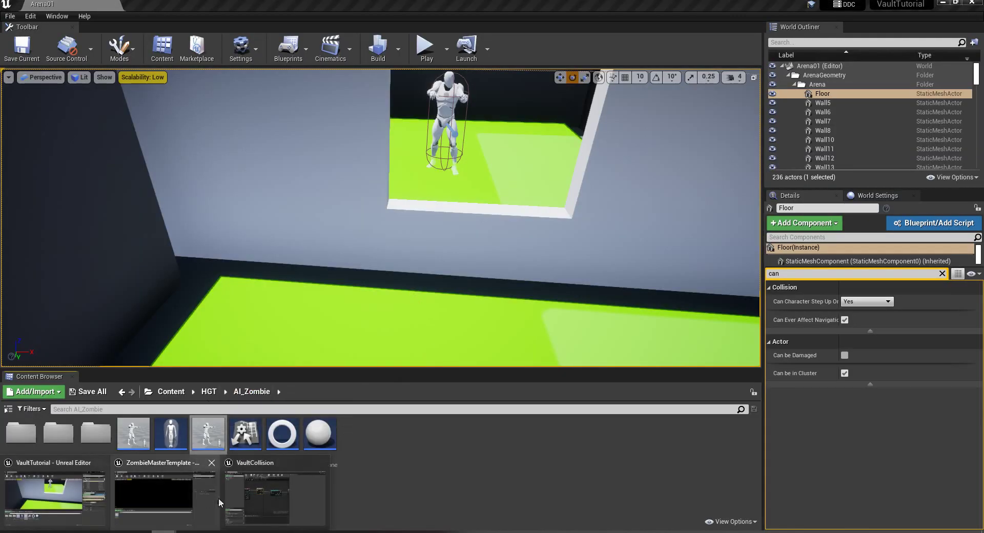
click(254, 496)
drag(368, 183, 441, 135)
text(cast)
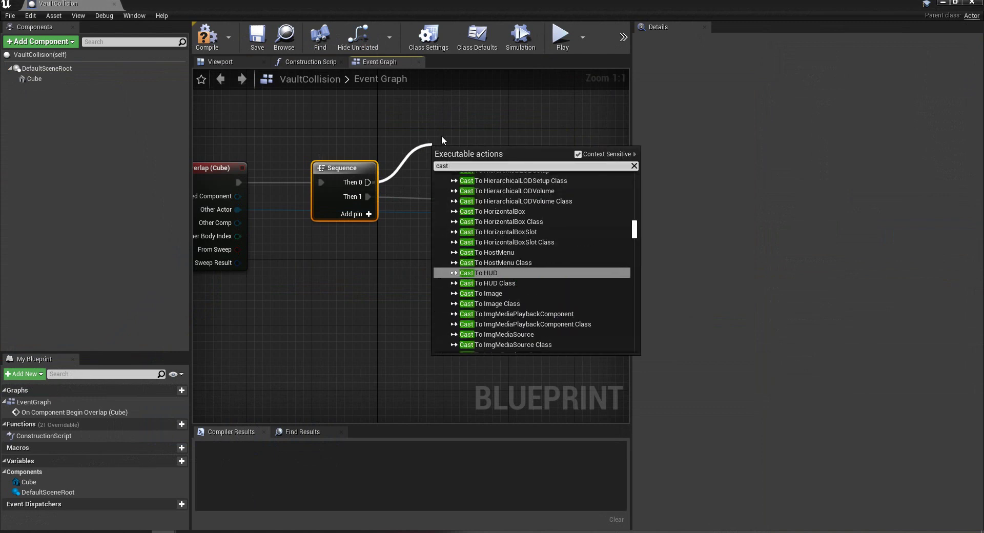
text( to your)
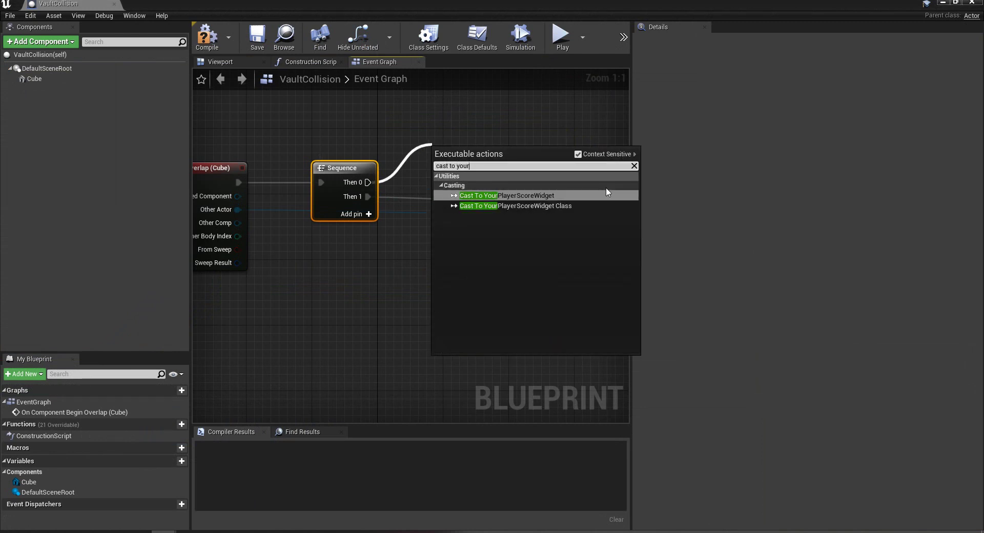
key(BackSpace)
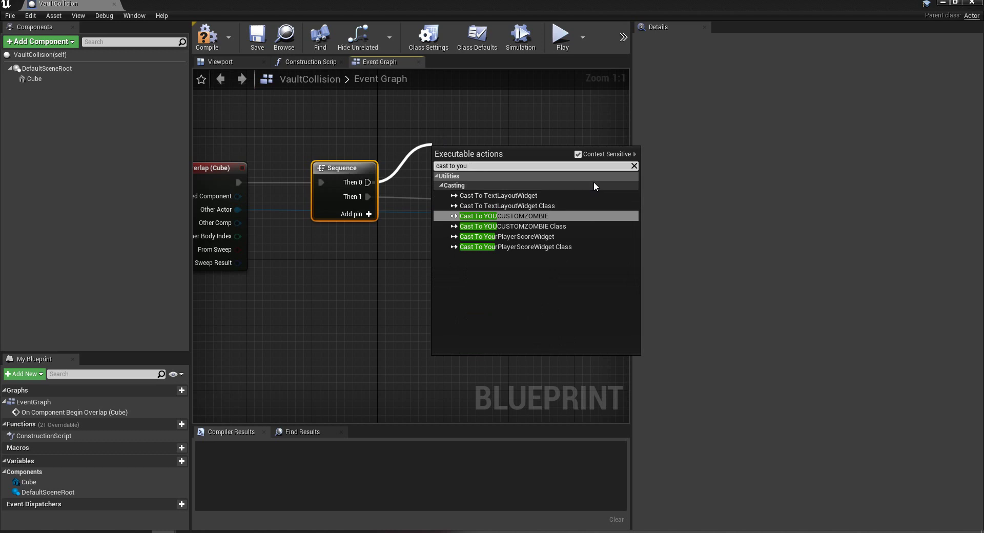
click(538, 216)
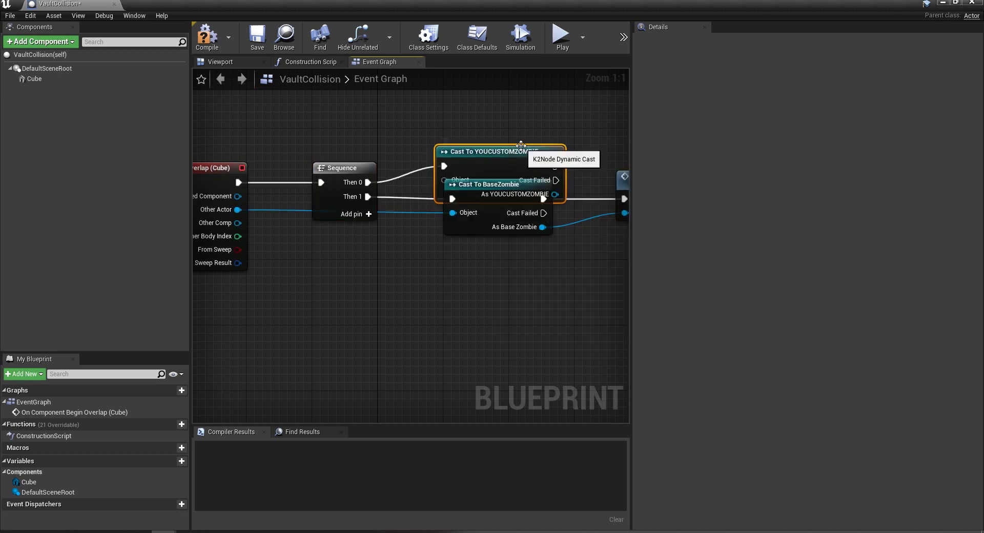
drag(521, 146, 516, 122)
Connect the execution output of Cast To YOUCUSTOMZOMBIE to the execution input of the Collision Animation node.
right_drag(545, 211, 401, 222)
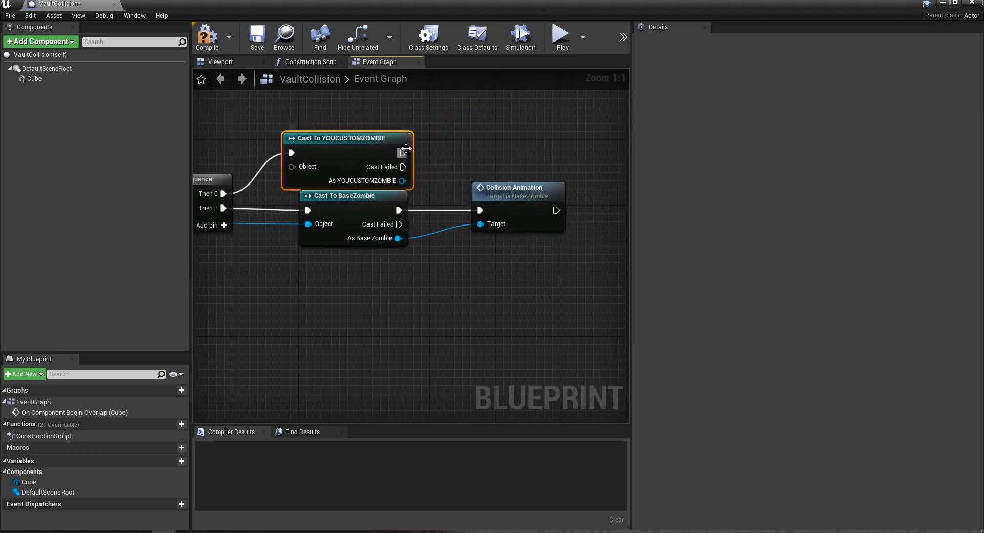
drag(403, 152, 405, 151)
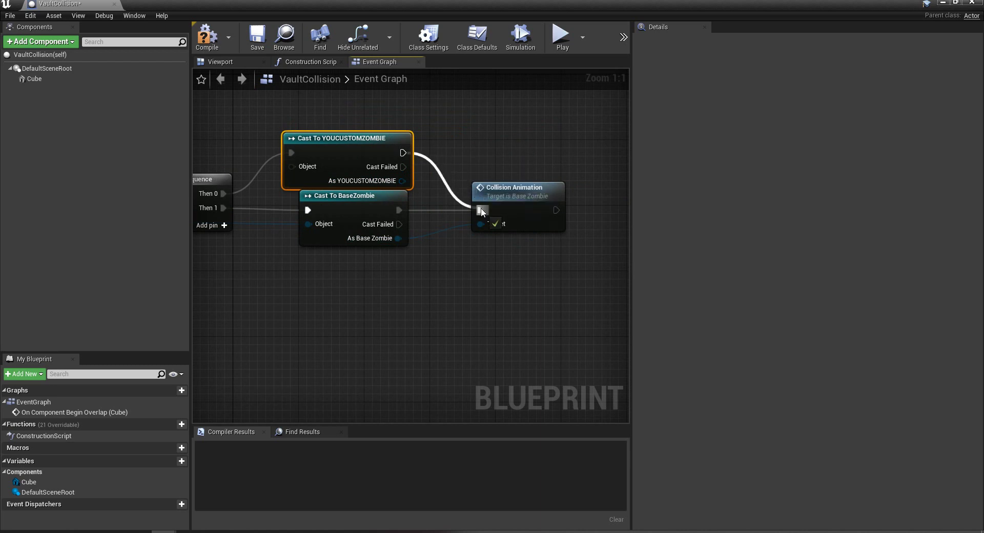
drag(482, 212, 482, 212)
right_drag(424, 270, 559, 280)
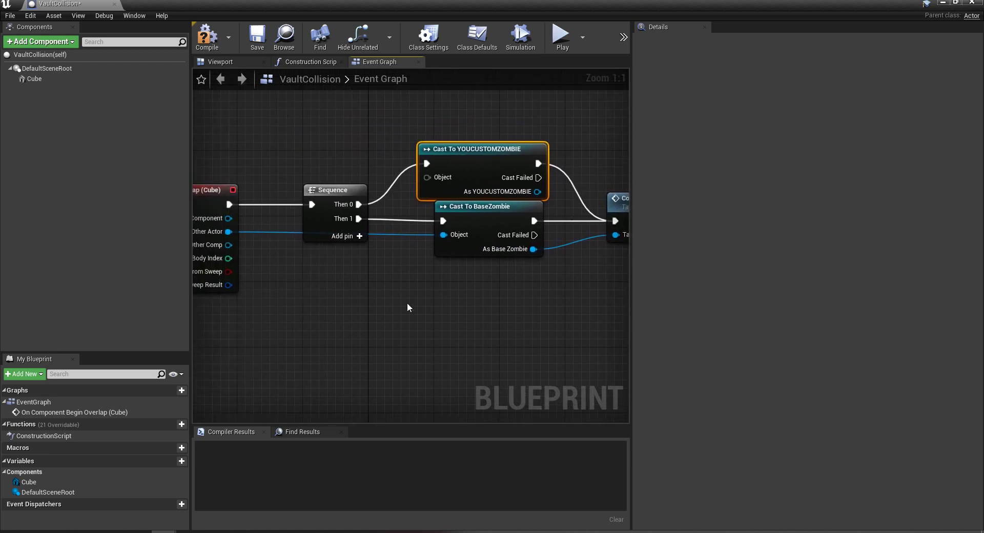
Connect the overlap event's Other Actor to the Object input of Cast To YOUCUSTOMZOMBIE, then compile, save and close VaultCollision.
drag(228, 231, 427, 177)
right_drag(396, 261, 305, 237)
mouse_move(382, 114)
mouse_down()
mouse_move(400, 113)
mouse_move(391, 121)
mouse_up()
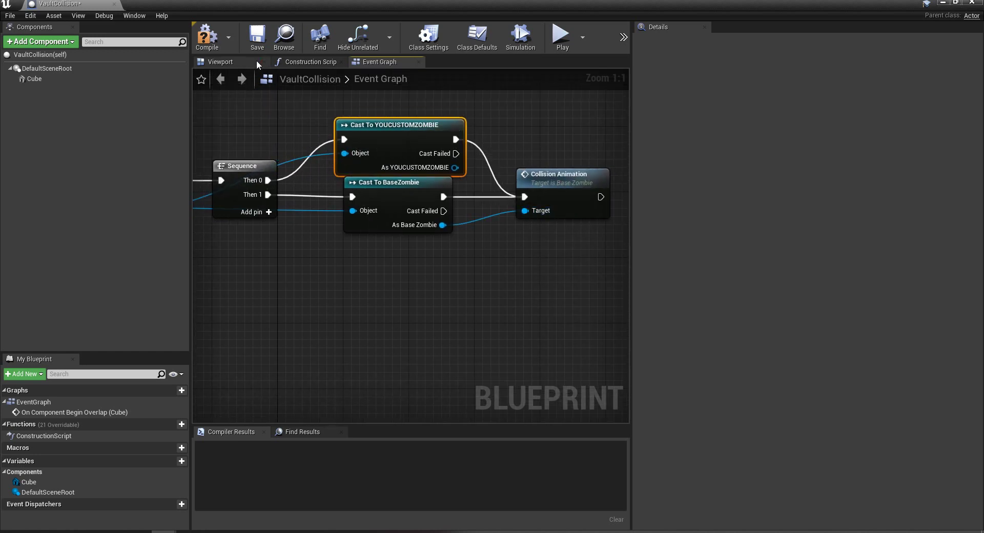
click(207, 37)
click(257, 36)
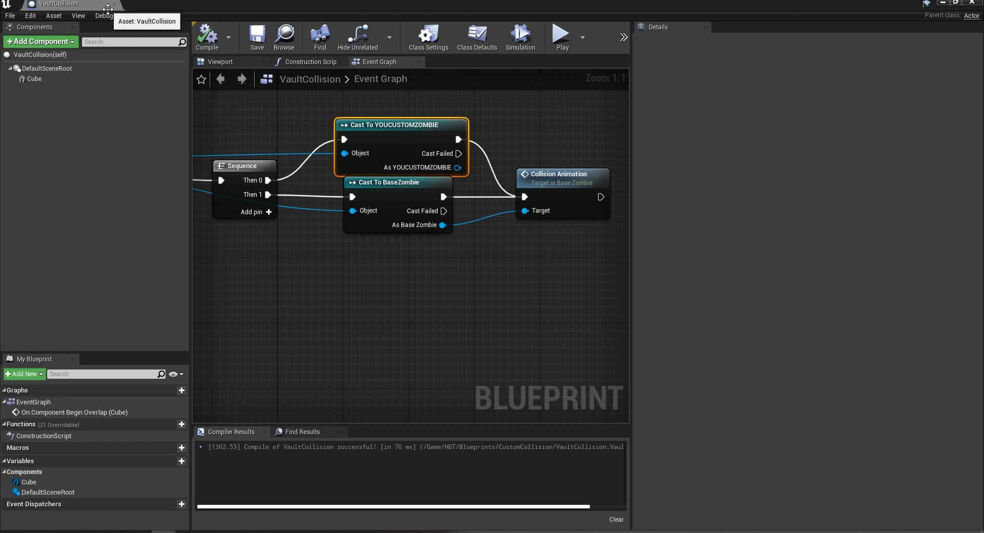
click(222, 62)
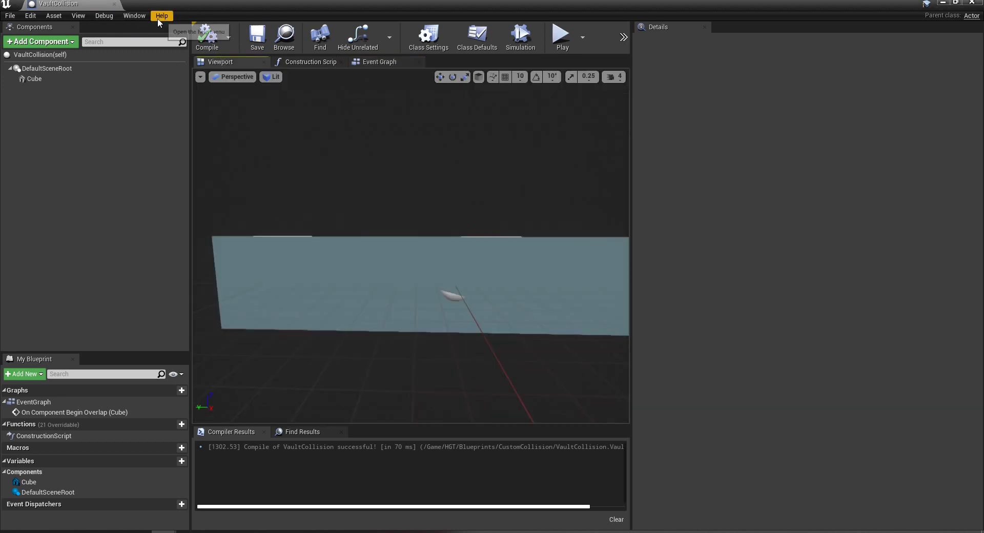
click(115, 4)
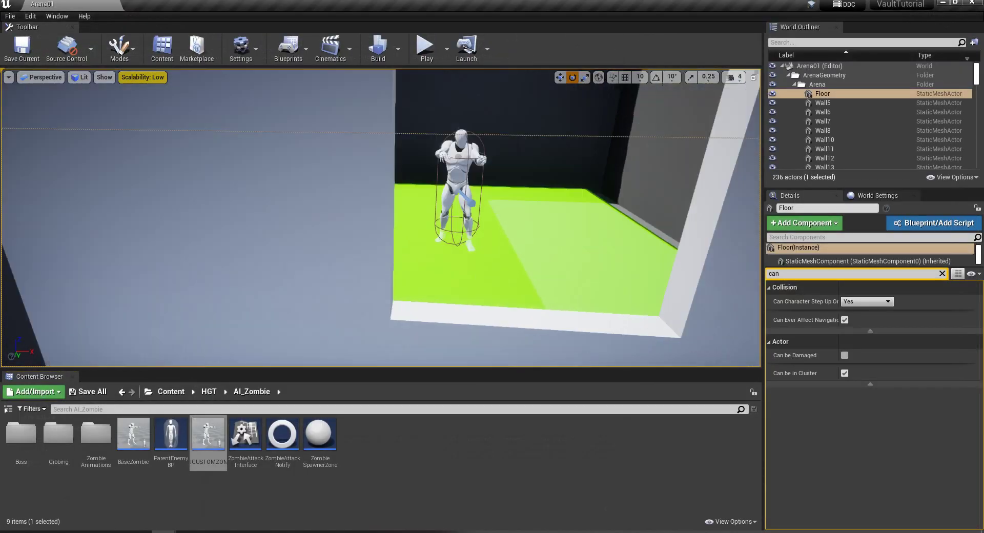
Select the low wall cube beneath the window opening in the level and disable its Can Ever Affect Navigation option.
right_drag(413, 215, 382, 233)
right_drag(363, 296, 363, 296)
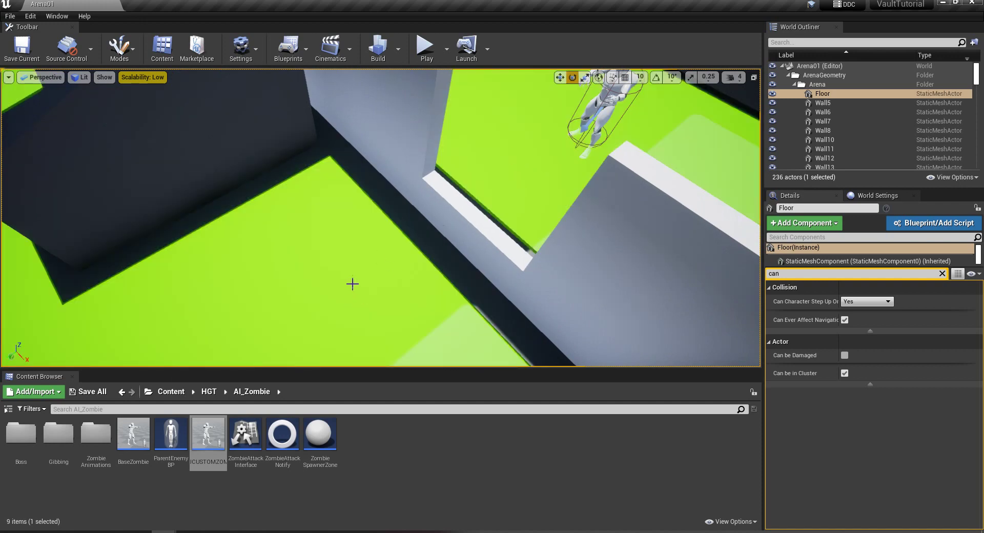
right_drag(405, 245, 461, 236)
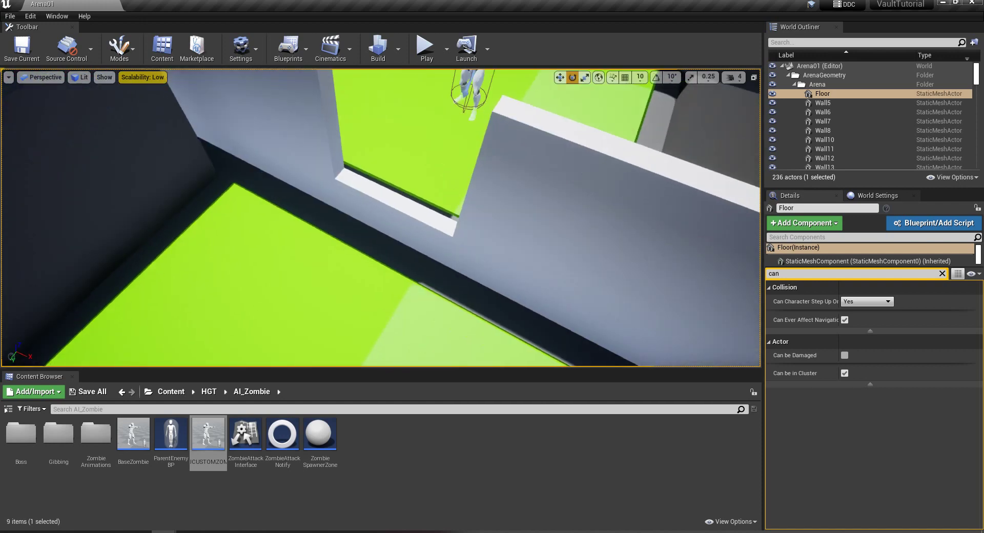
click(374, 208)
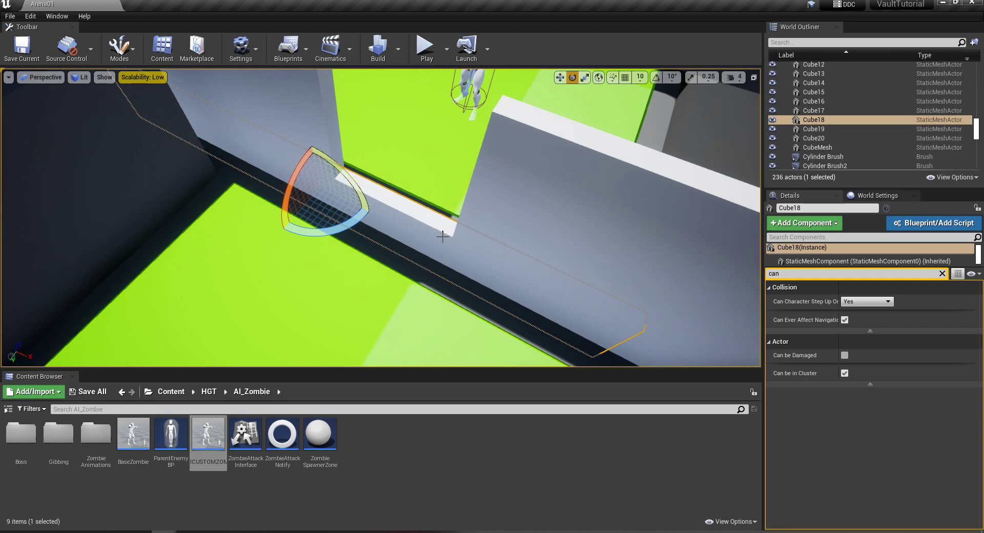
click(792, 276)
text(\)
key(BackSpace)
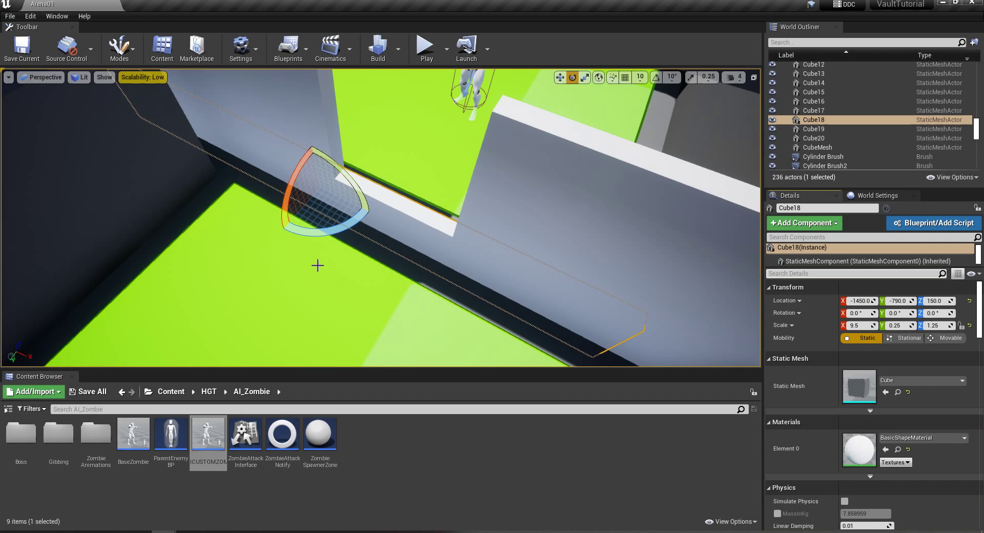
right_drag(318, 265, 317, 263)
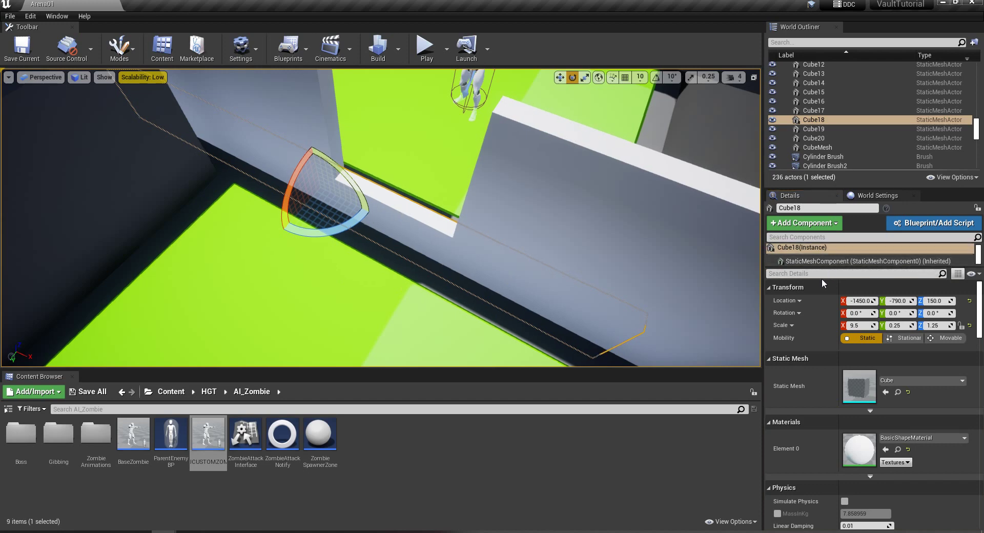
text(can)
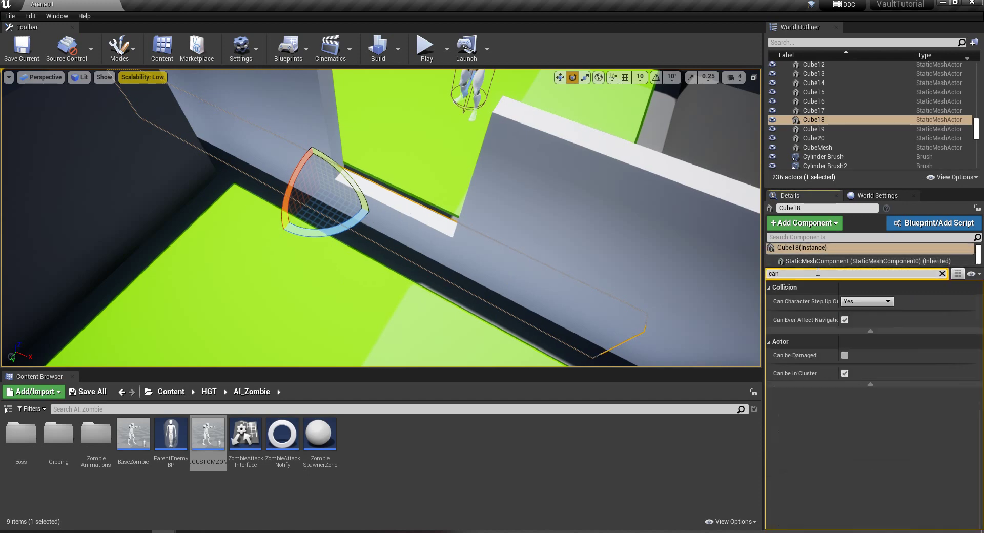
click(844, 320)
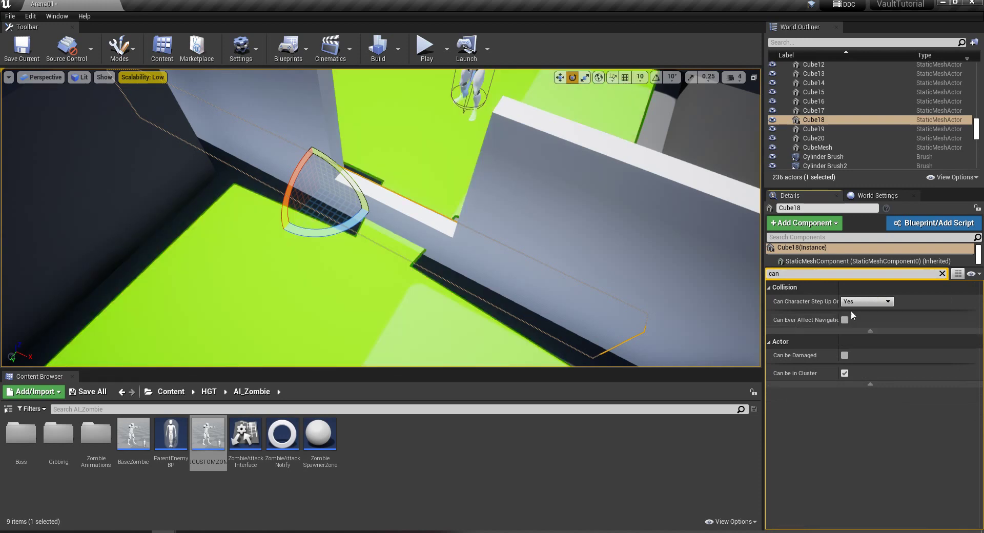
Set the collision preset of the wall cube beneath the window to InvisibleWallDynamic.
key(Escape)
click(798, 275)
text(collis)
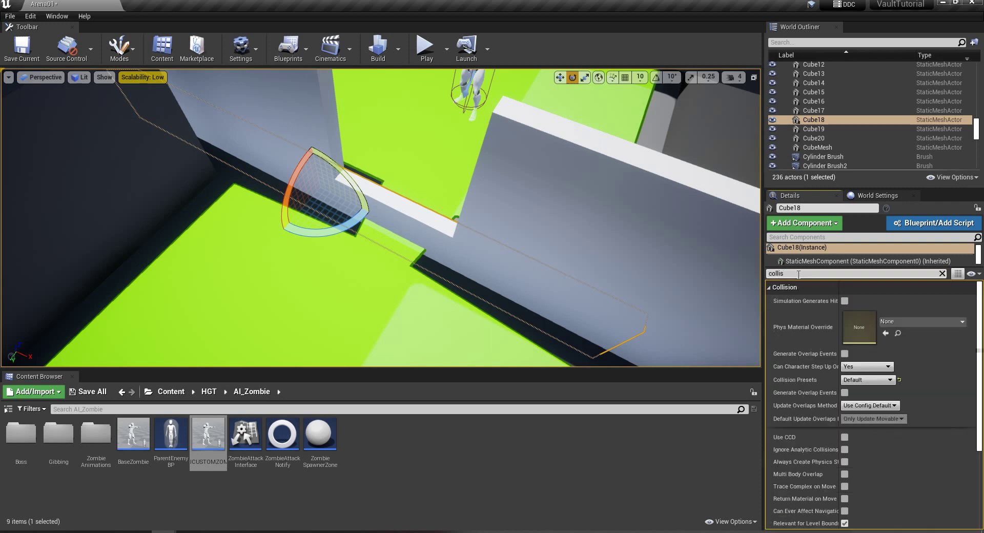
click(854, 385)
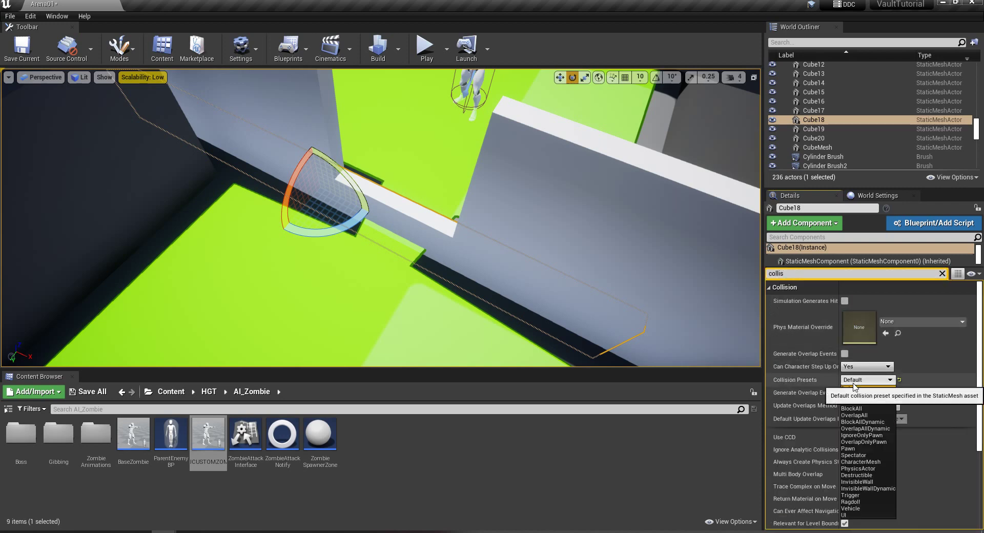
click(874, 489)
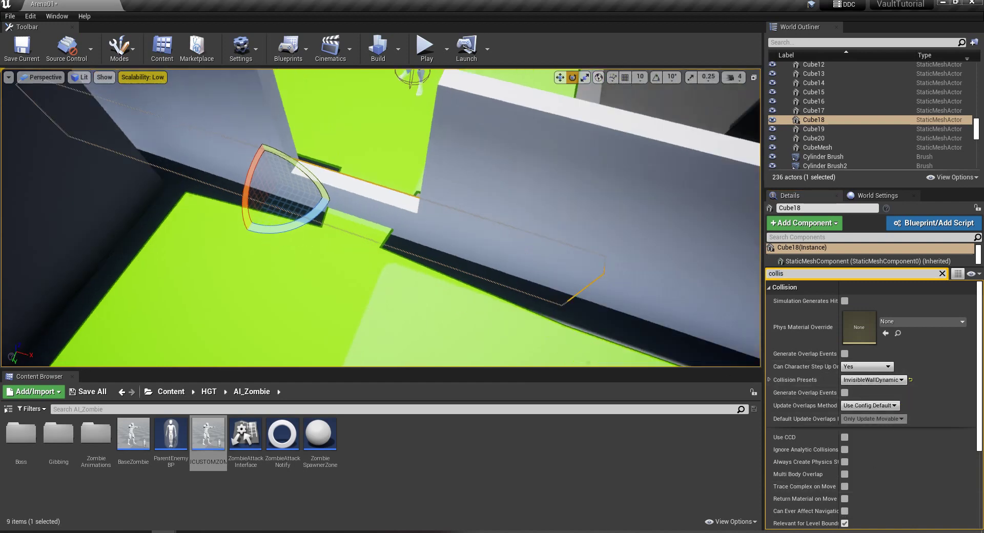
Play-test the level to check how the zombie comes through the window, shoot it, and stop the session.
right_drag(381, 218, 391, 219)
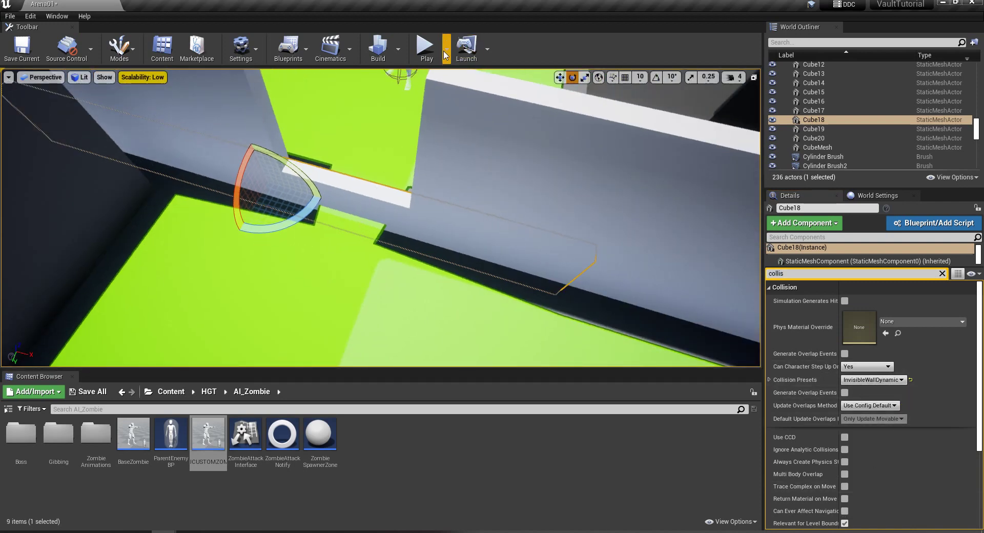
click(425, 45)
key(v)
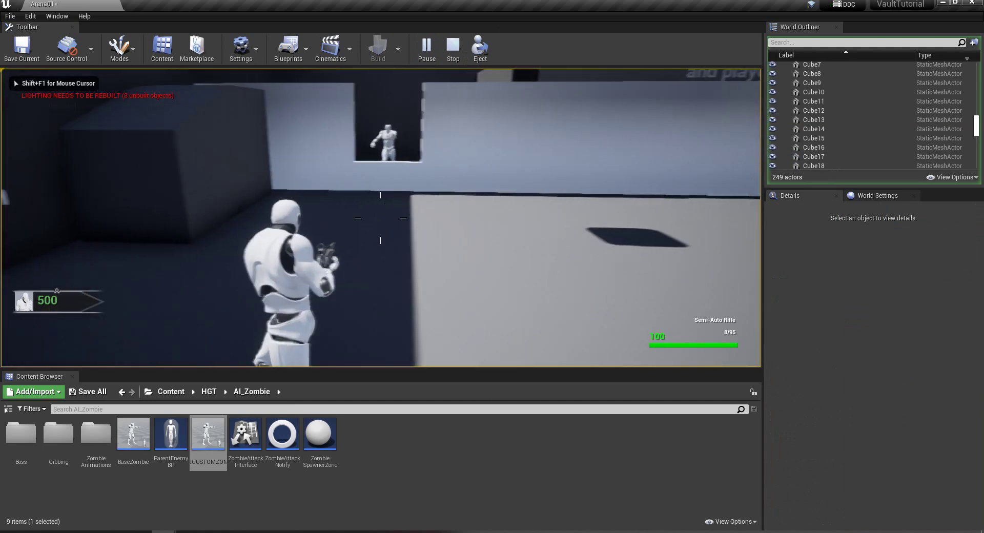
key(w)
key(s)
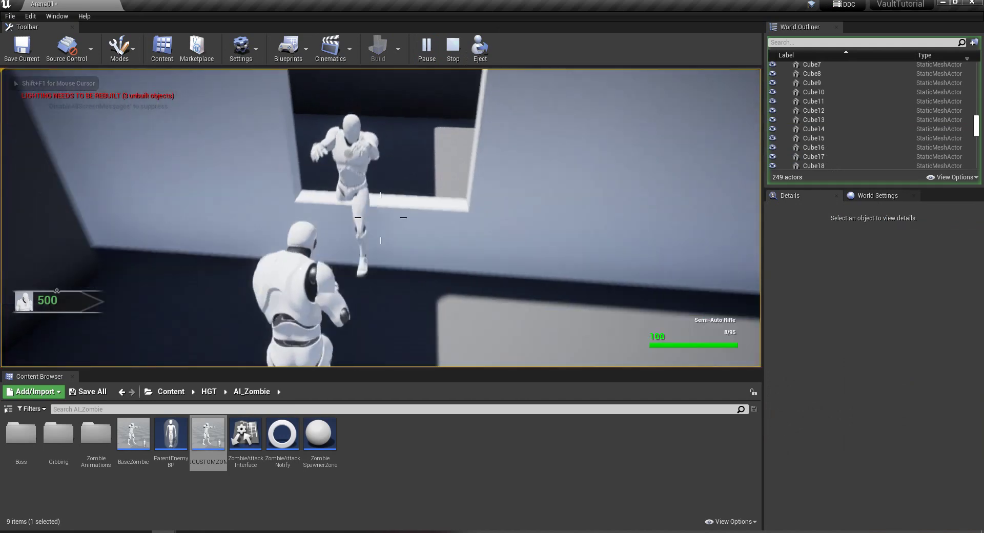
right_click(381, 218)
click(381, 218)
click(381, 218)
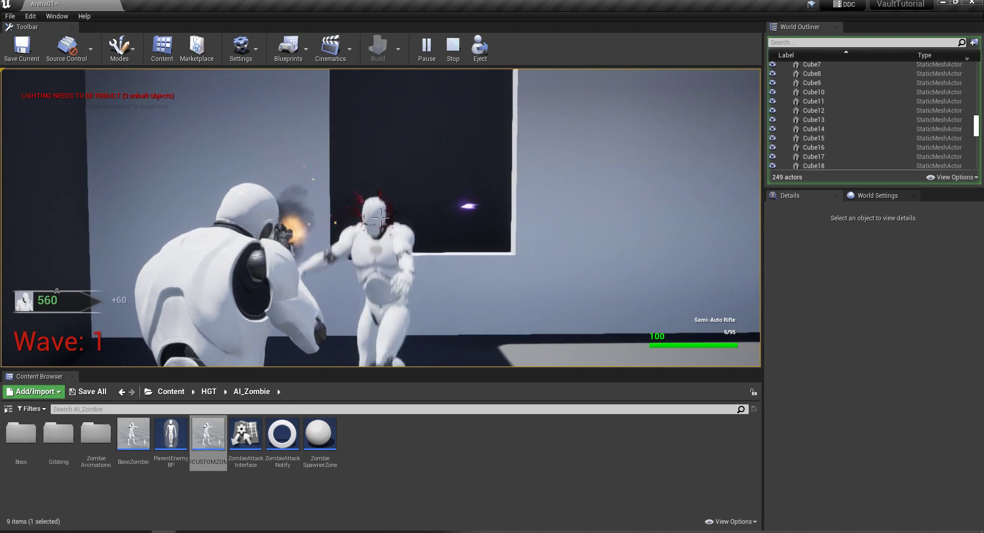
click(381, 217)
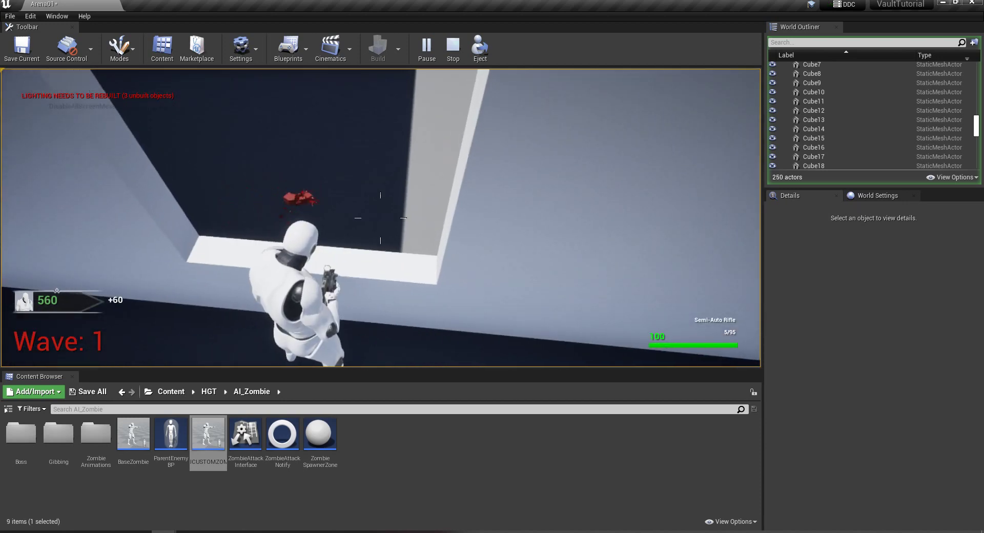
key(Escape)
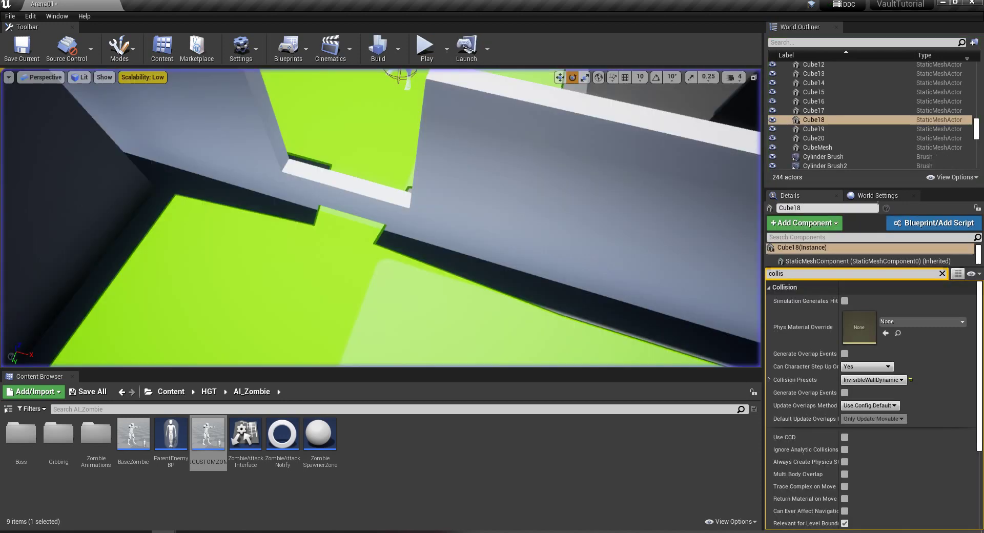
Place the VaultCollision actor from HGT/Blueprints/CustomCollision on the floor in front of the wall below the window.
right_drag(277, 212, 268, 301)
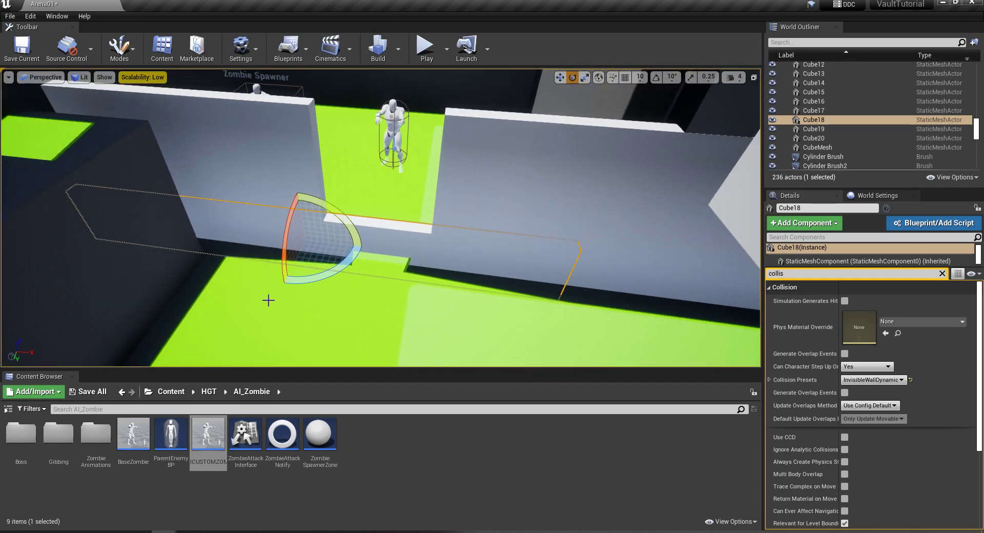
click(214, 394)
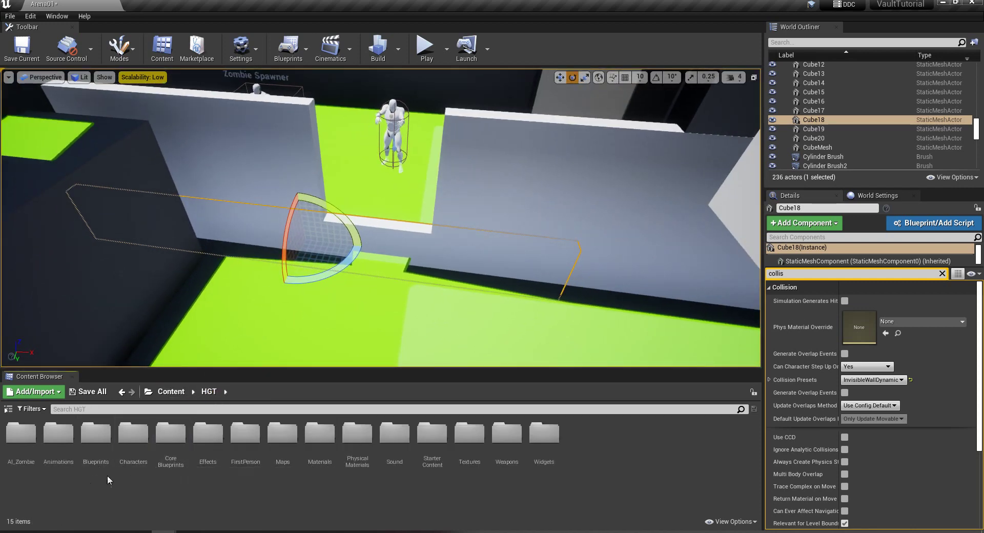
double_click(96, 467)
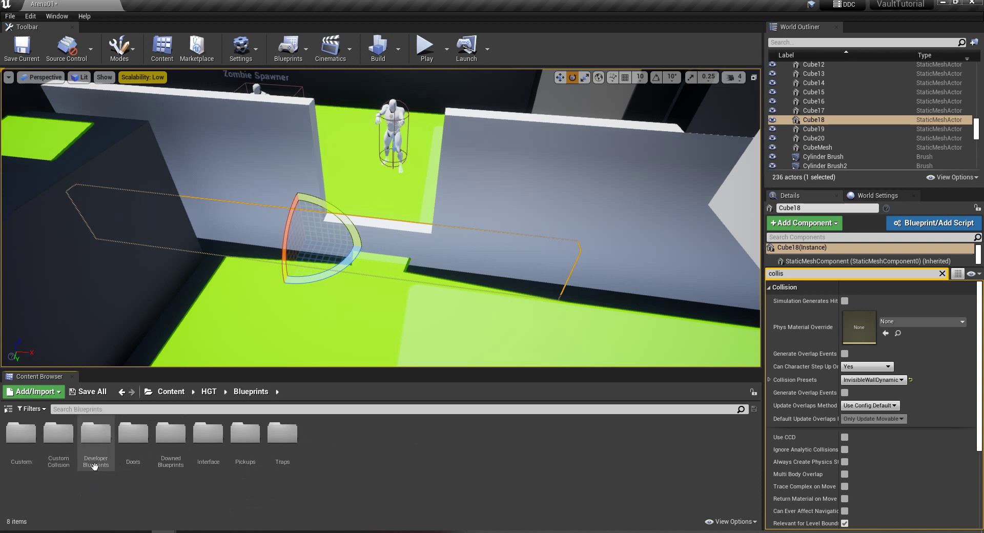
click(54, 453)
double_click(54, 454)
drag(21, 433, 350, 299)
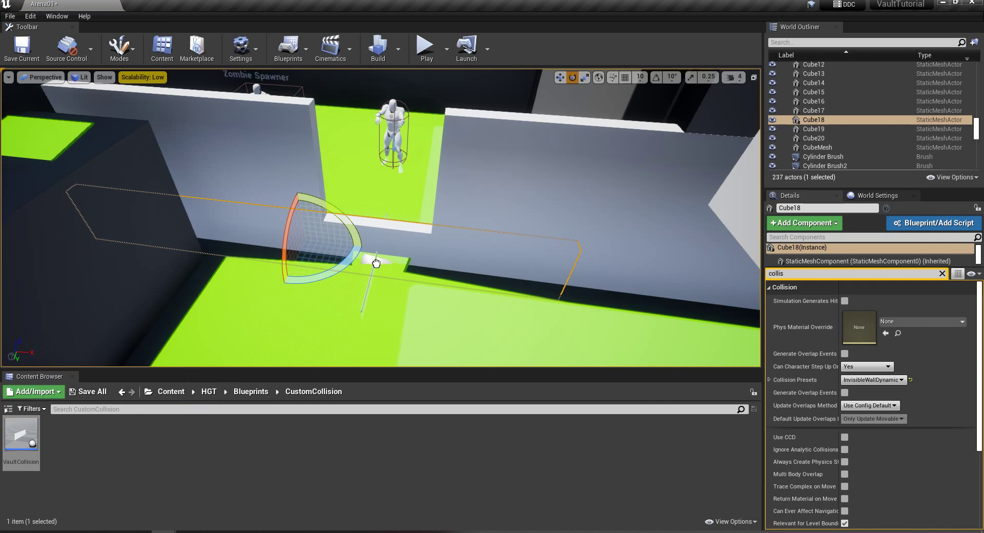
drag(377, 263, 390, 267)
Rotate the placed VaultCollision actor parallel to the window wall and scale it taller, up to about the sill.
click(560, 78)
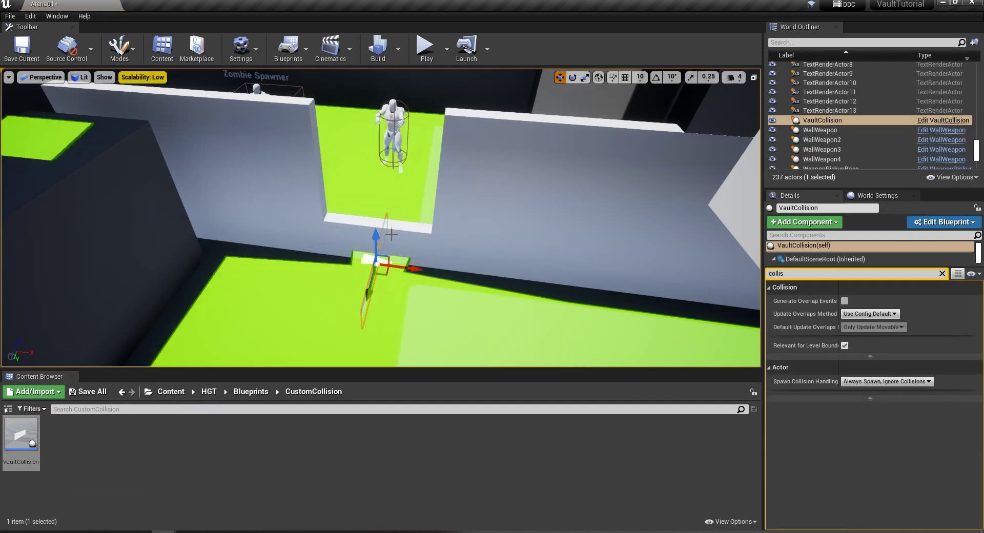
key(f)
mouse_move(582, 111)
right_down()
mouse_move(566, 72)
mouse_move(582, 111)
right_up()
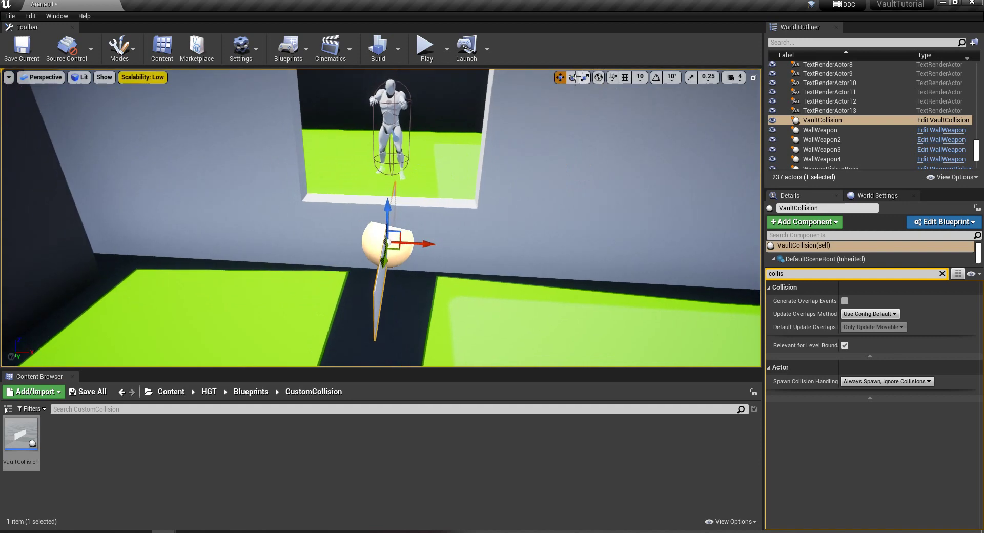
click(573, 77)
drag(429, 263, 377, 277)
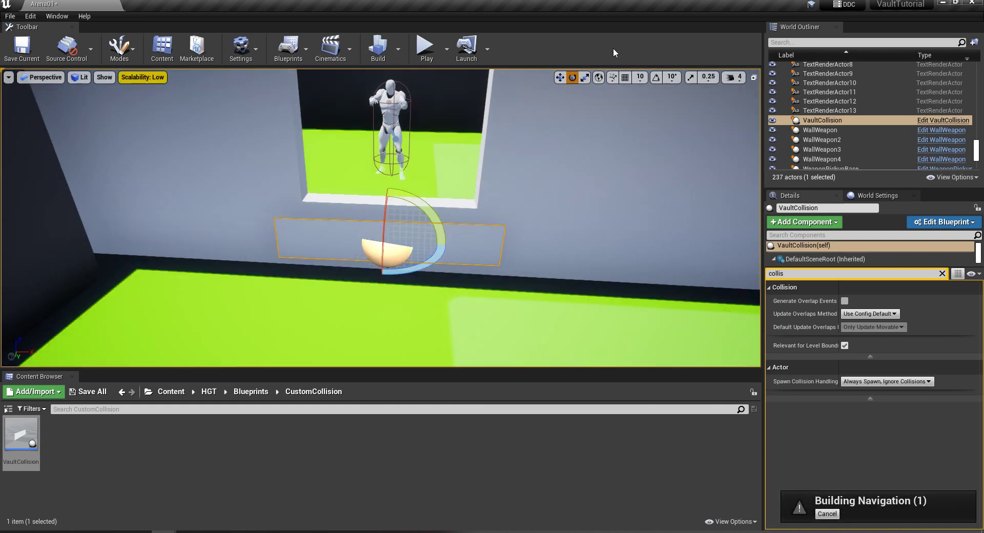
click(585, 77)
drag(388, 211, 387, 192)
click(572, 77)
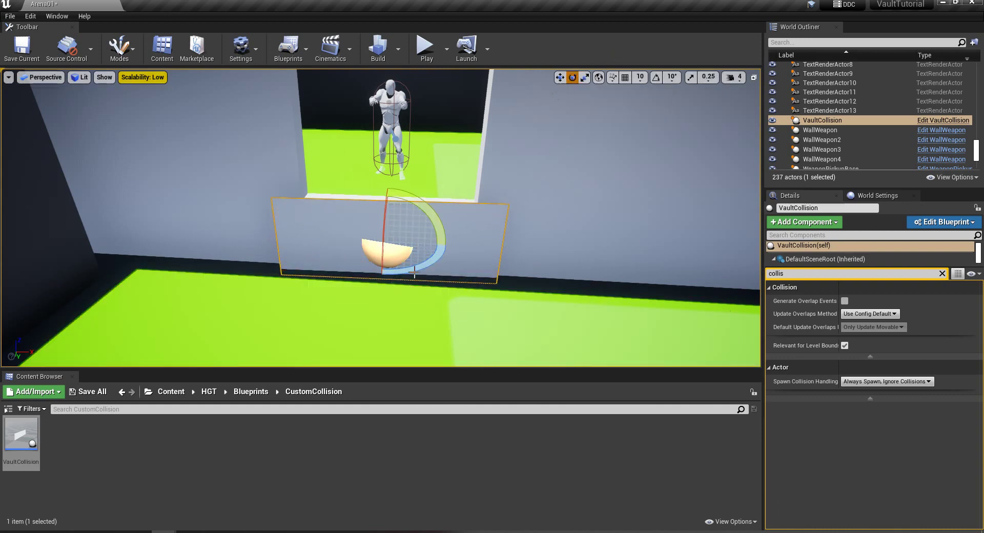
drag(416, 270, 420, 258)
Move the VaultCollision actor into the wall so that it sits directly beneath the window opening.
key(d)
right_drag(419, 259, 392, 273)
key(w)
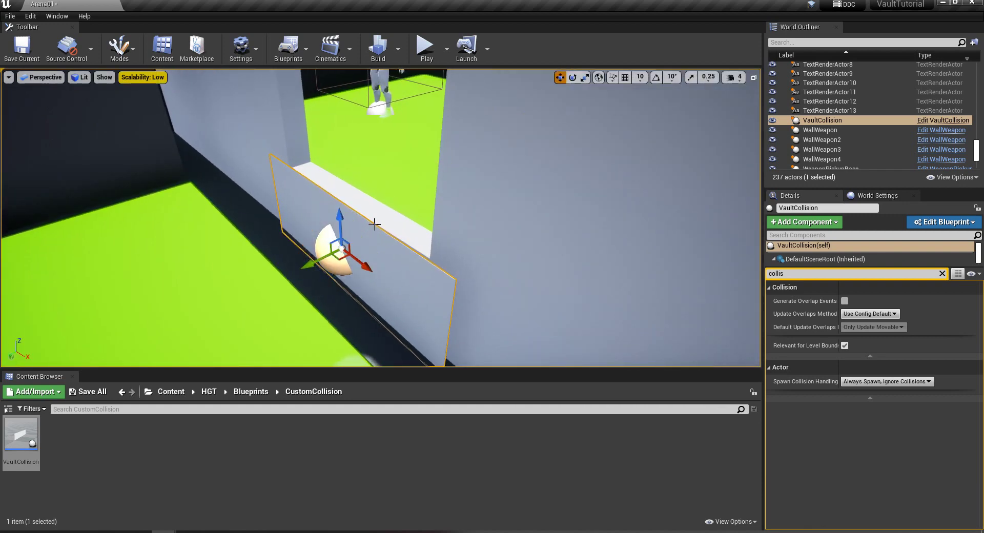
drag(325, 255, 341, 253)
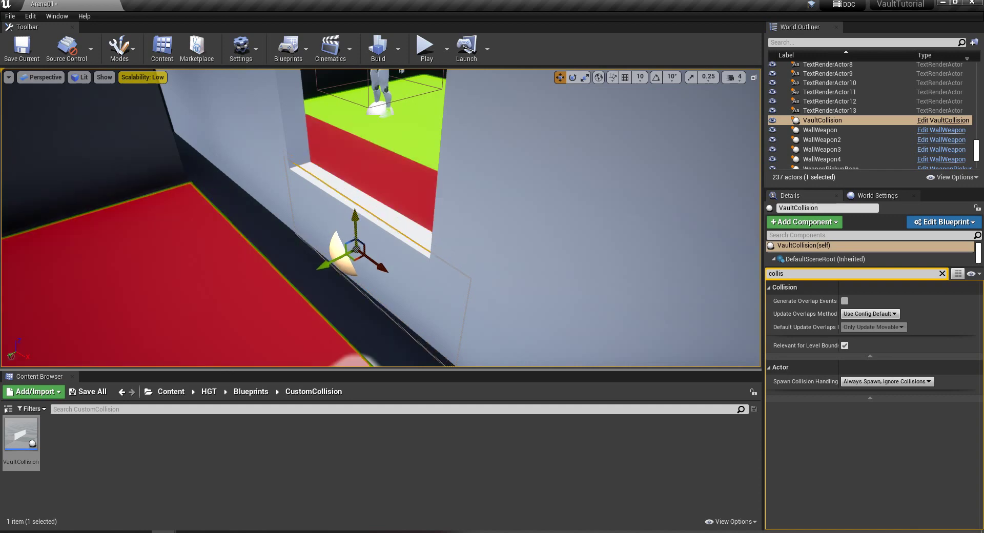
Open the VaultCollision blueprint, set its Cube component's collision preset to OverlapAll, and compile.
double_click(26, 434)
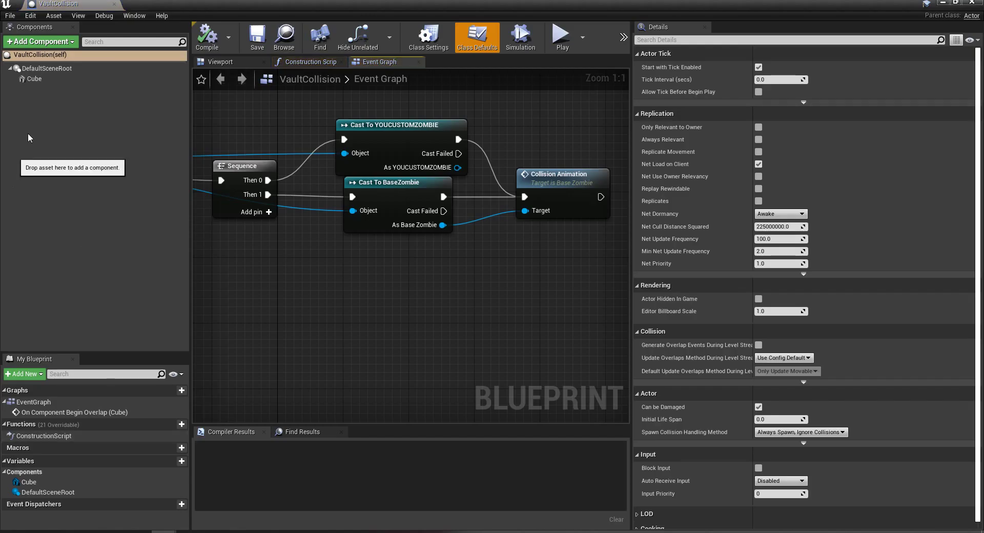
click(49, 73)
click(50, 79)
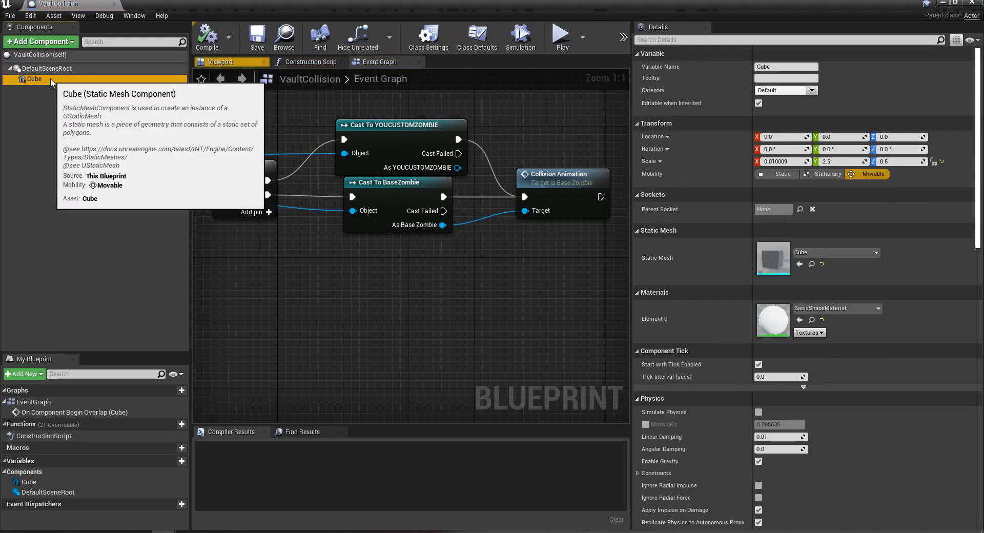
click(669, 41)
text(coll)
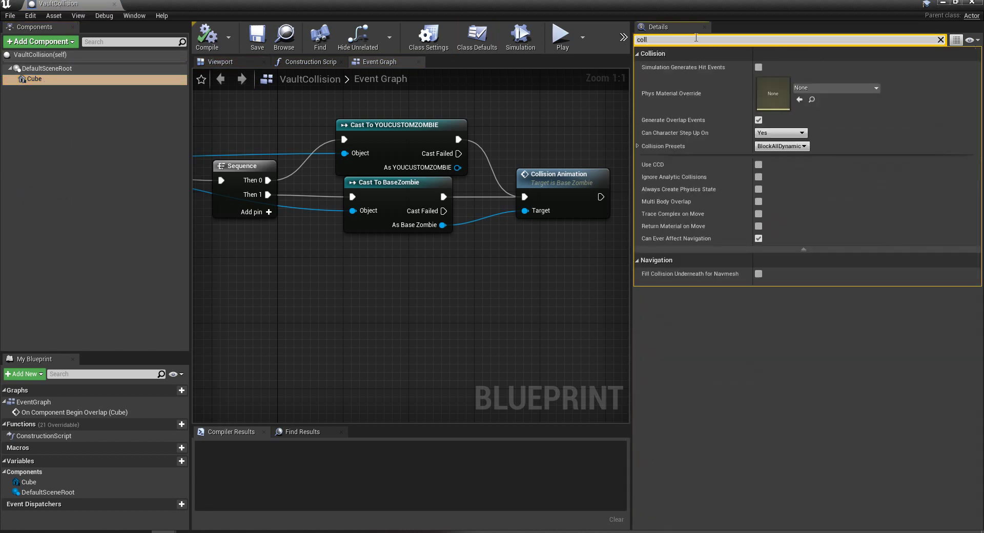
click(775, 147)
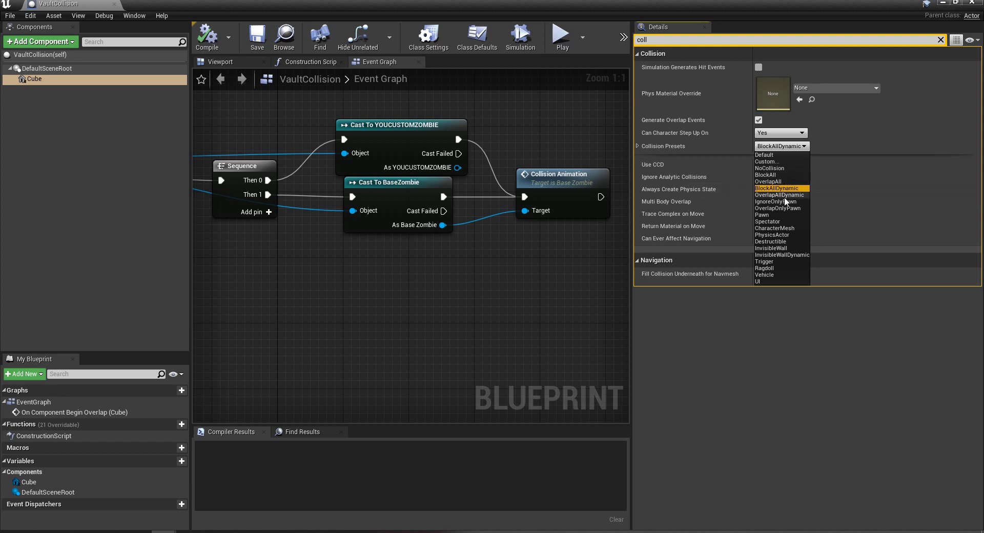
click(769, 182)
click(207, 43)
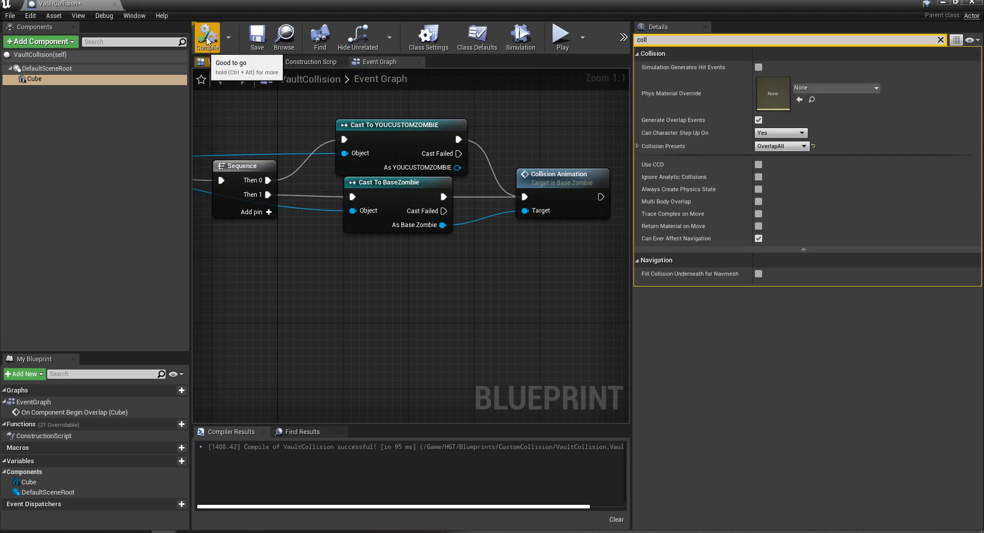
Save the VaultCollision blueprint and return to the level at the window wall.
click(253, 44)
click(944, 3)
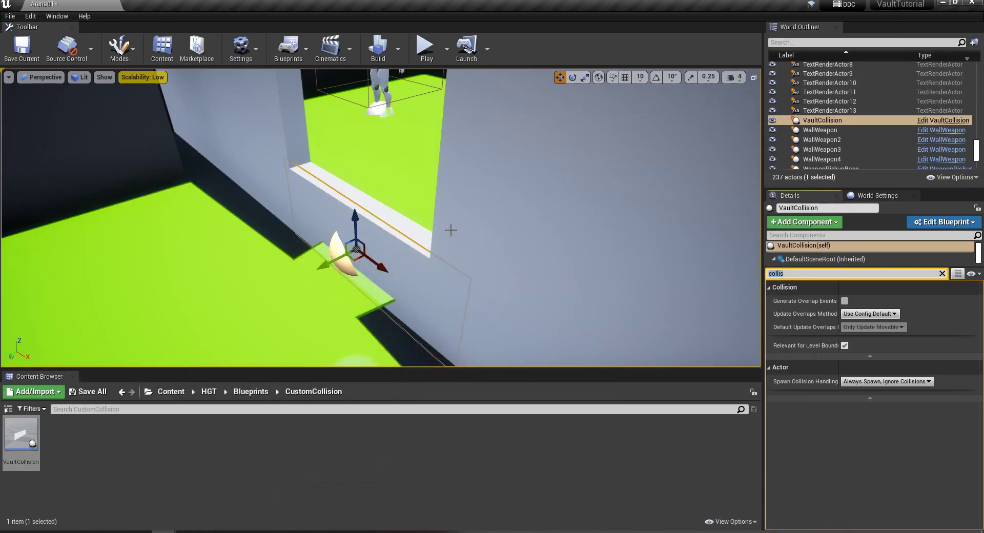
right_drag(450, 229, 461, 257)
mouse_move(393, 246)
right_down()
mouse_move(372, 213)
mouse_move(393, 246)
right_up()
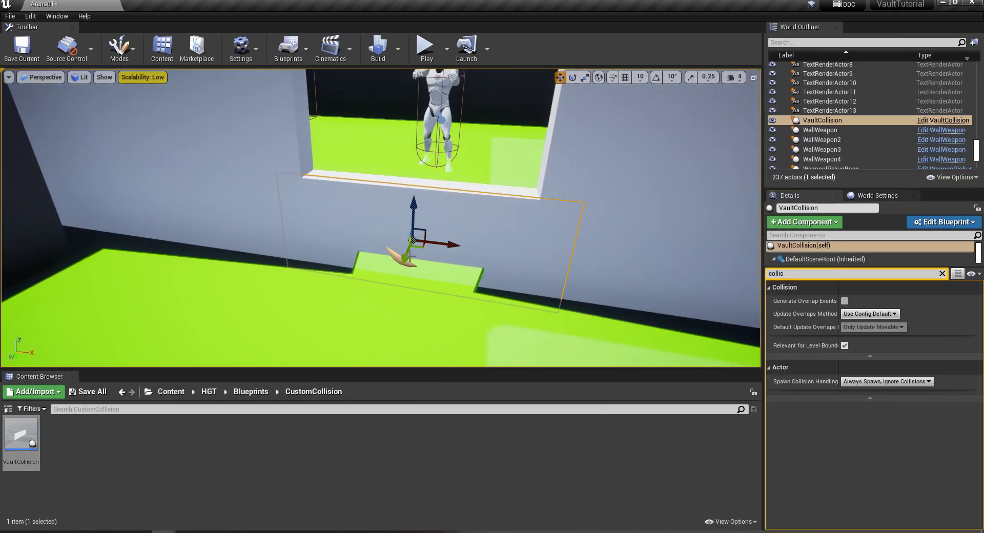
Play-test the level twice, watching a zombie come through the window, and end each session.
click(425, 46)
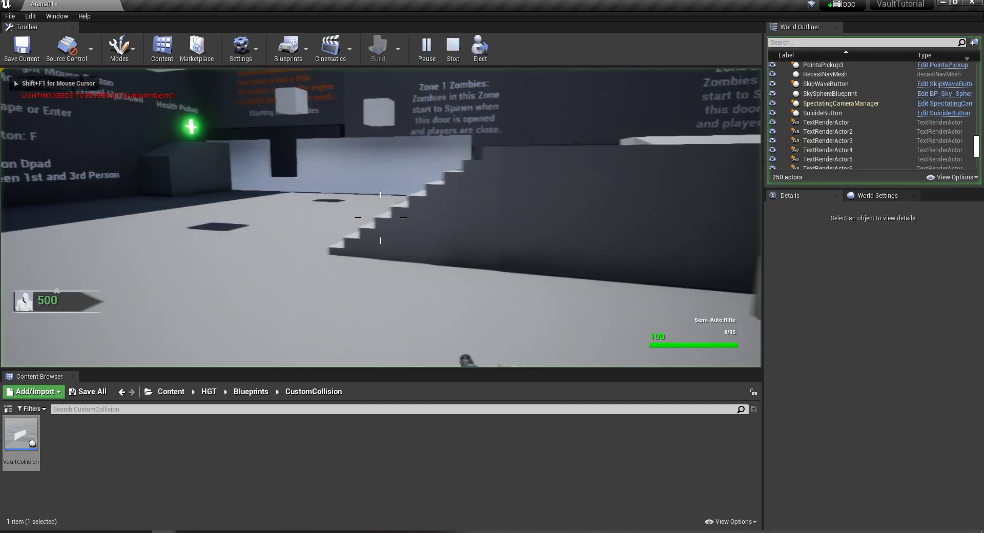
key(w)
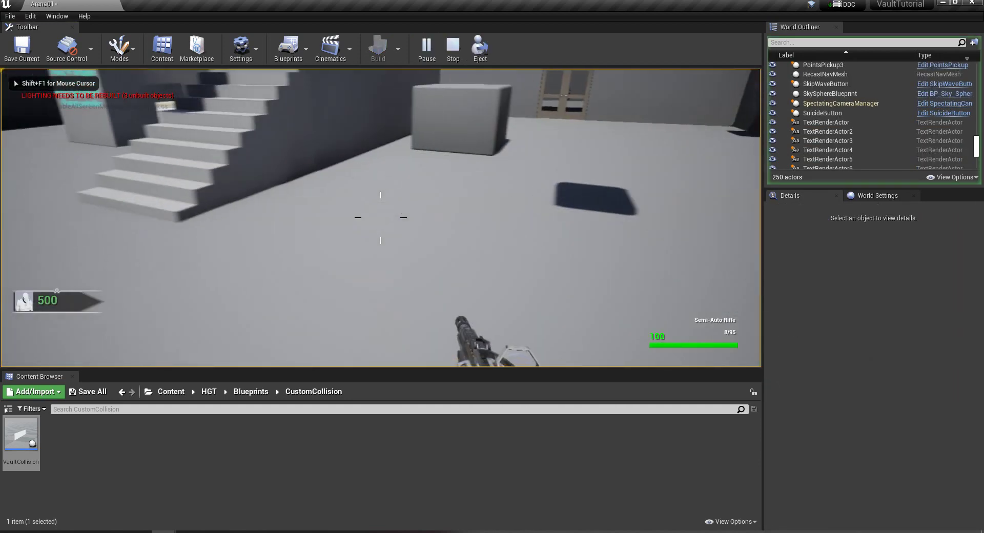
key(w)
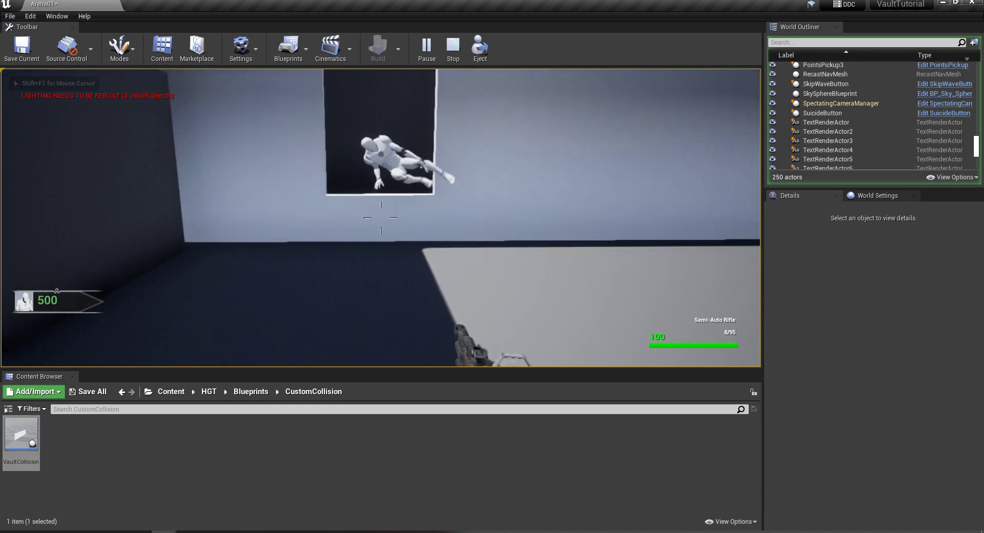
key(Escape)
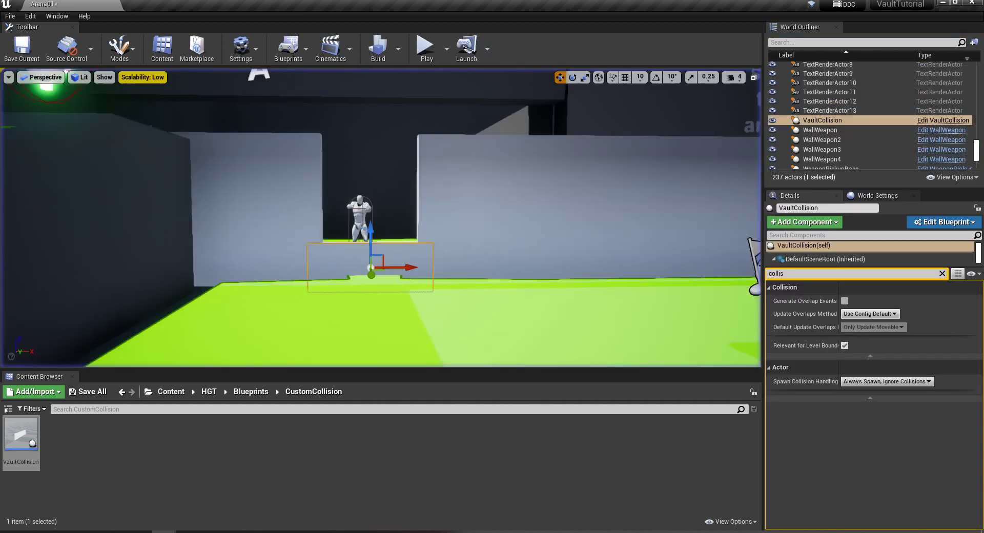
click(425, 47)
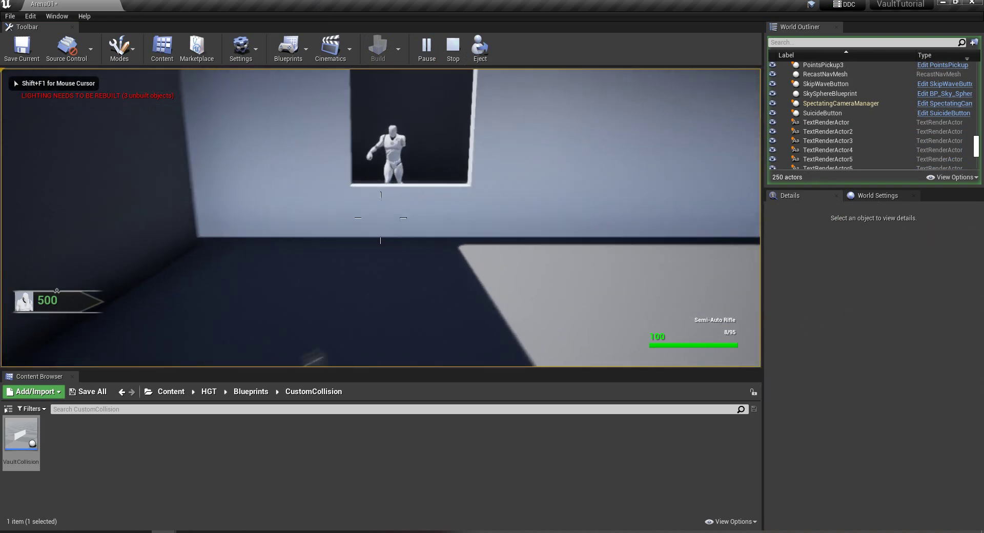
key(w)
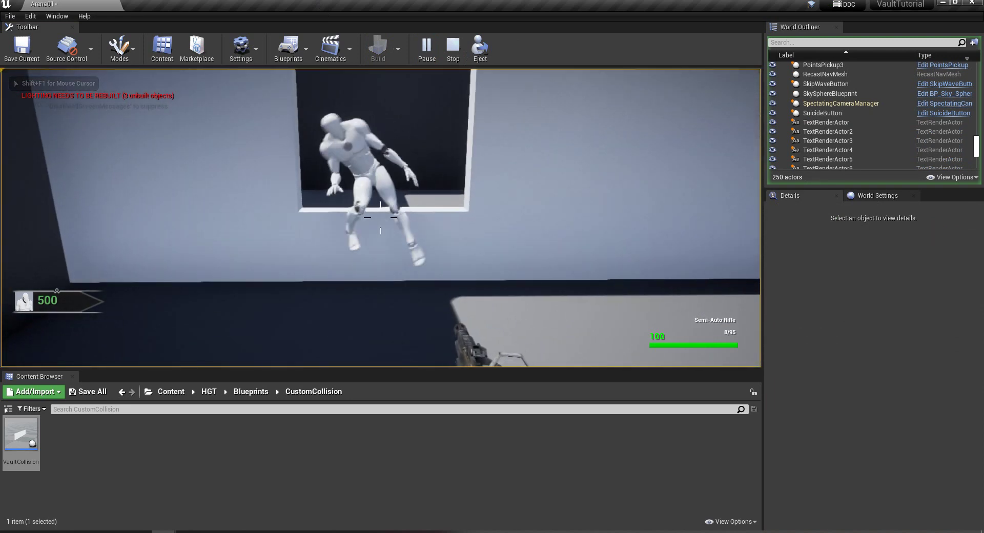
key(Escape)
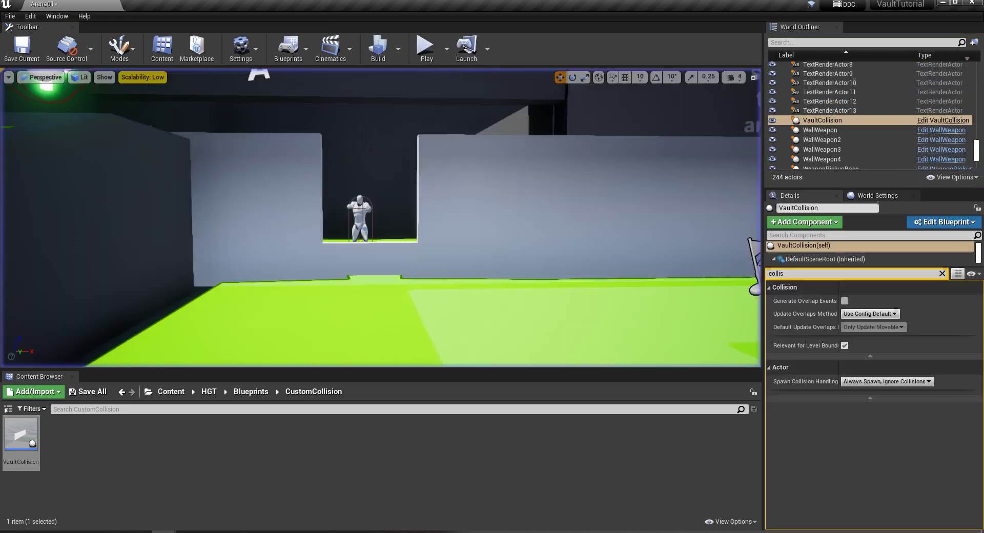
Nudge the VaultCollision actor's height slightly beneath the window opening.
key(w)
right_drag(403, 256, 403, 276)
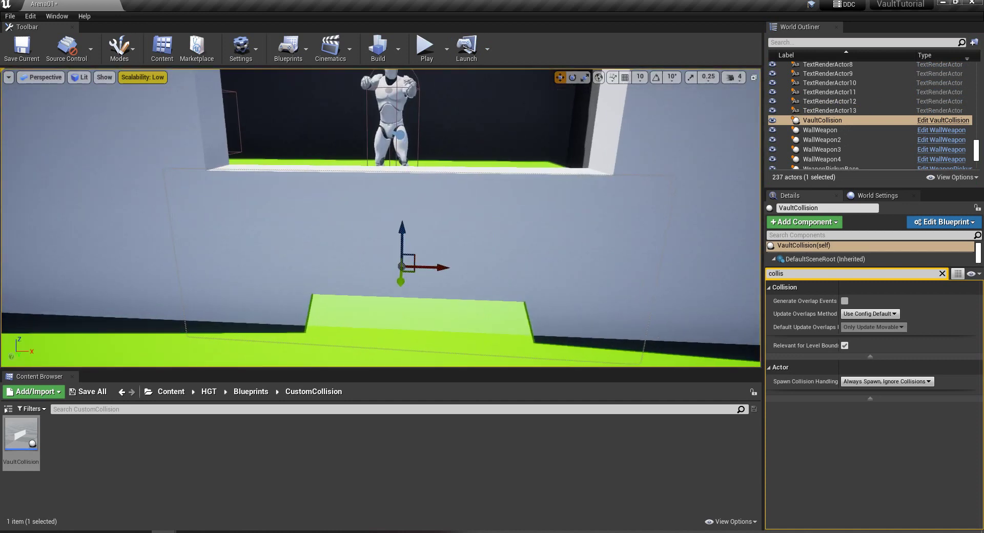
mouse_move(401, 226)
mouse_down()
mouse_move(400, 155)
mouse_move(395, 223)
mouse_up()
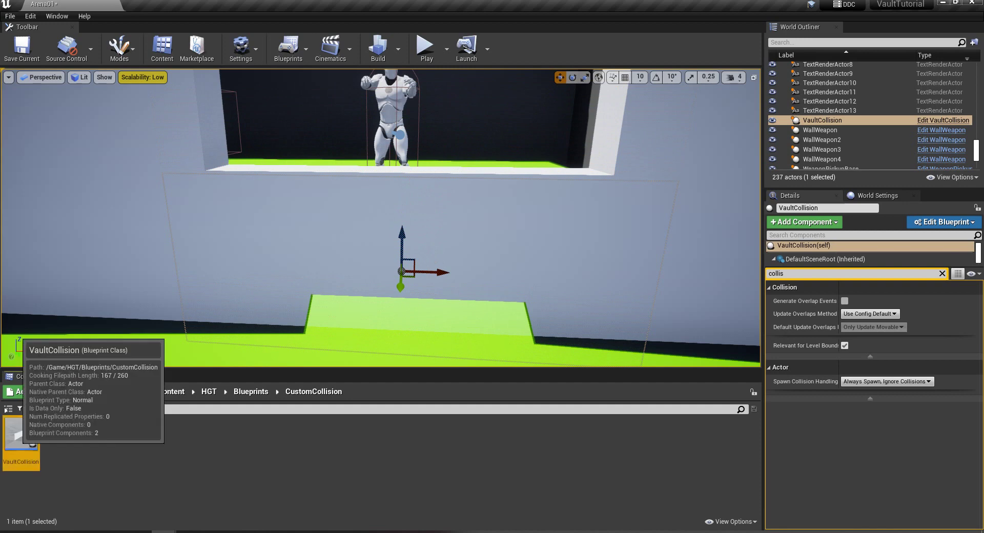
Open the VaultCollision blueprint, turn off Visible for its Cube component, compile, save and close it.
double_click(15, 439)
click(68, 82)
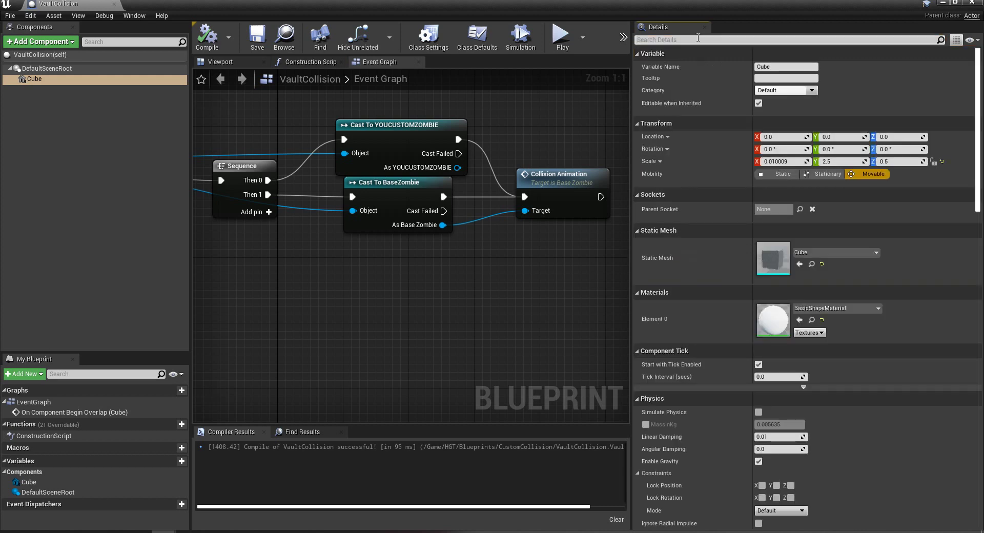
click(698, 38)
text(visi)
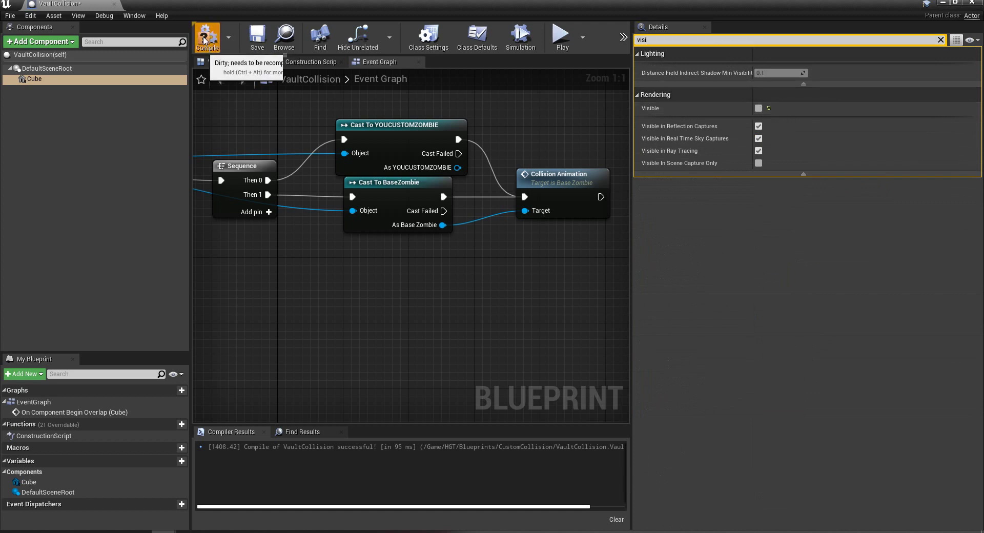
click(250, 45)
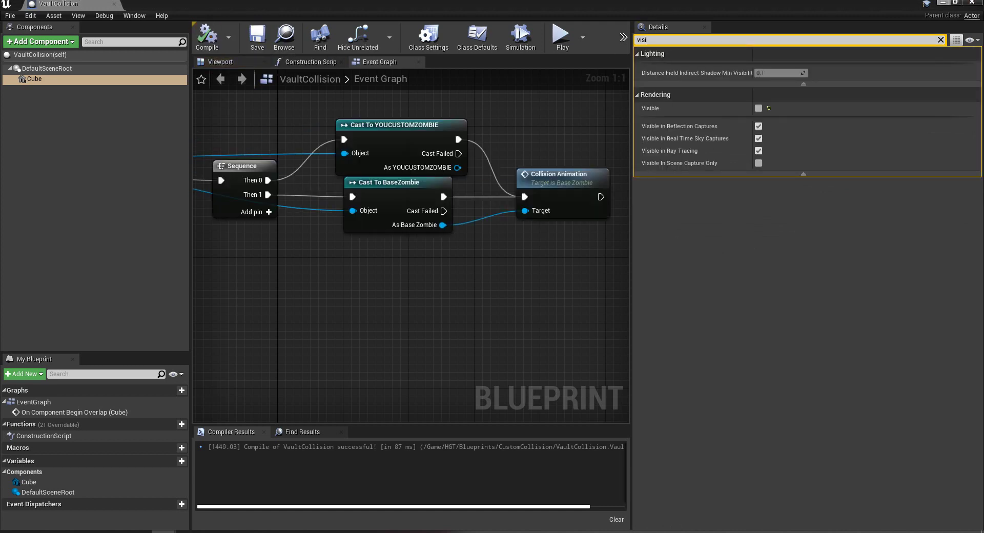
click(974, 2)
Play-test the level at the window, let a zombie vault through, shoot it, reload and end the session.
right_drag(451, 237, 466, 239)
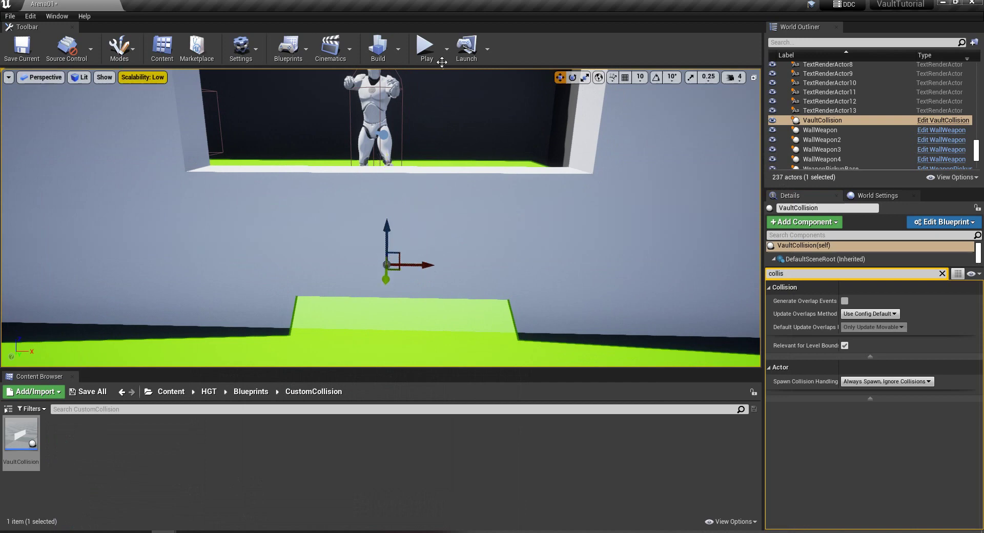
click(426, 46)
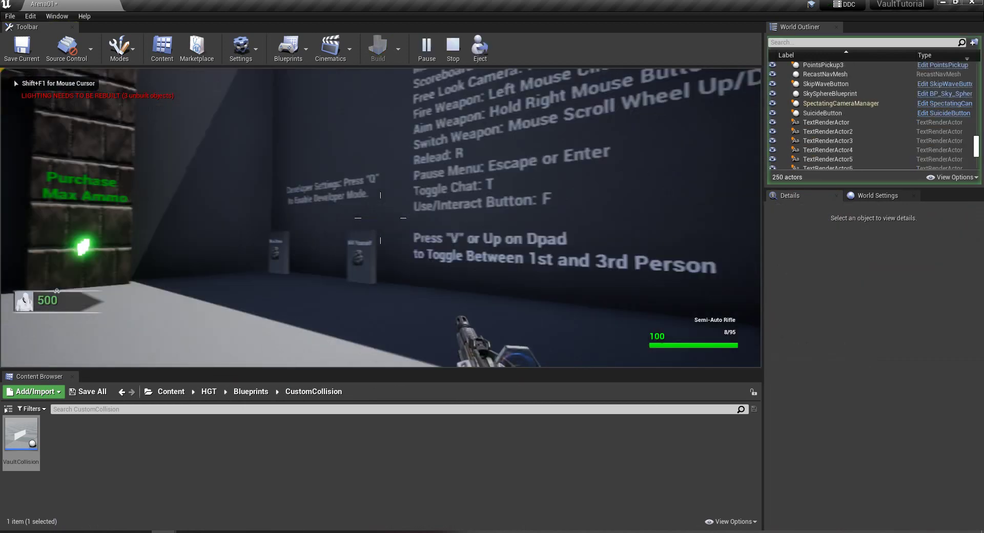
key(w)
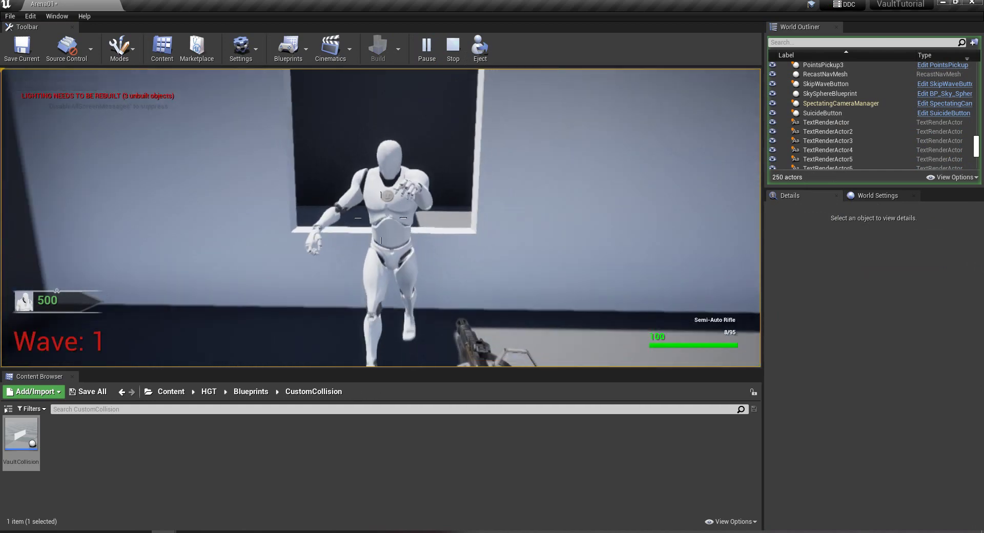
key(s)
right_click(381, 218)
click(381, 218)
click(381, 218)
click(380, 218)
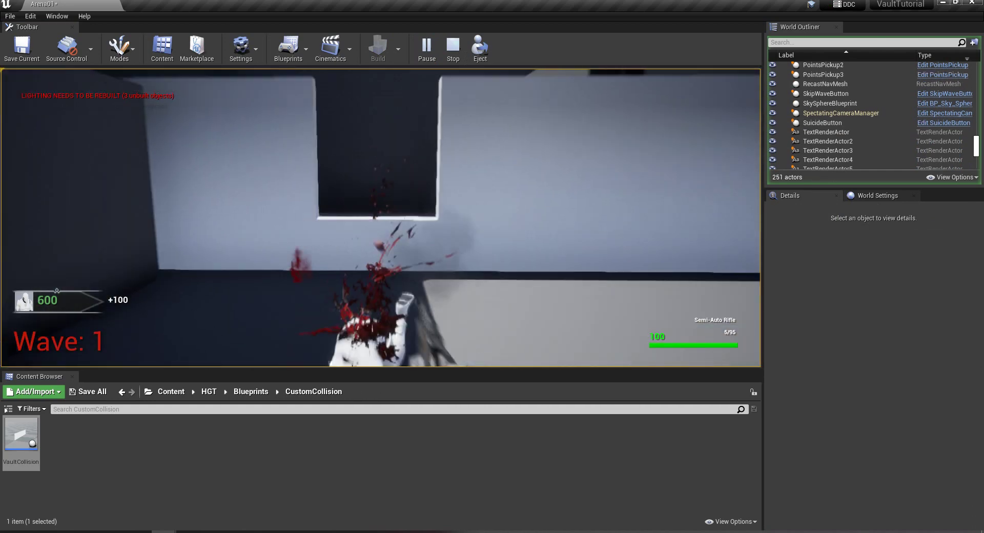
key(w)
key(r)
key(s)
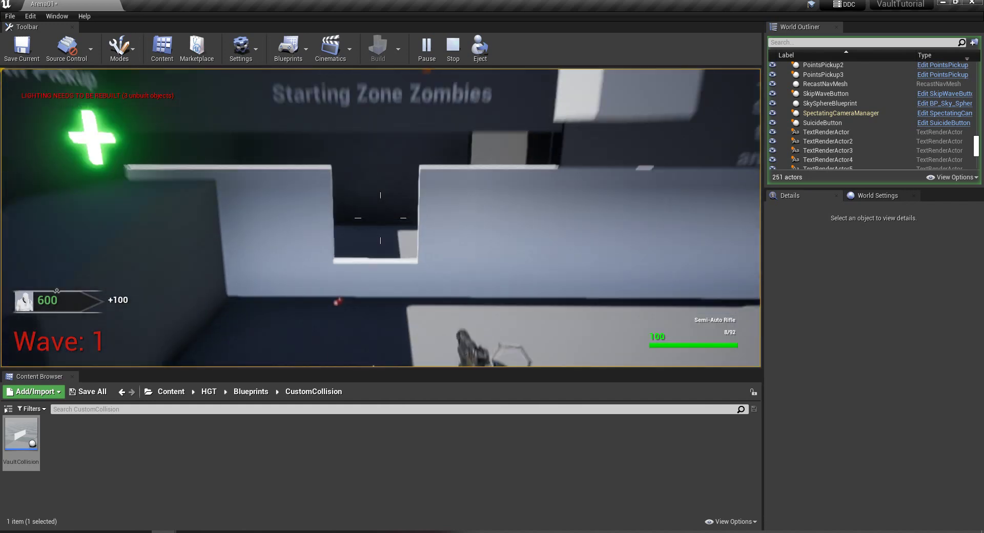
key(Escape)
key(alt+Tab)
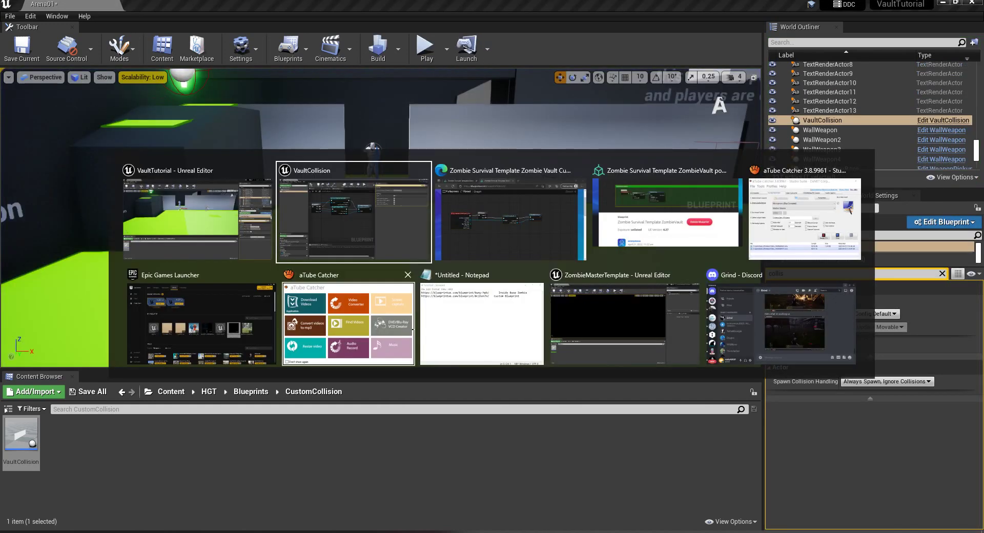
key(alt+Tab)
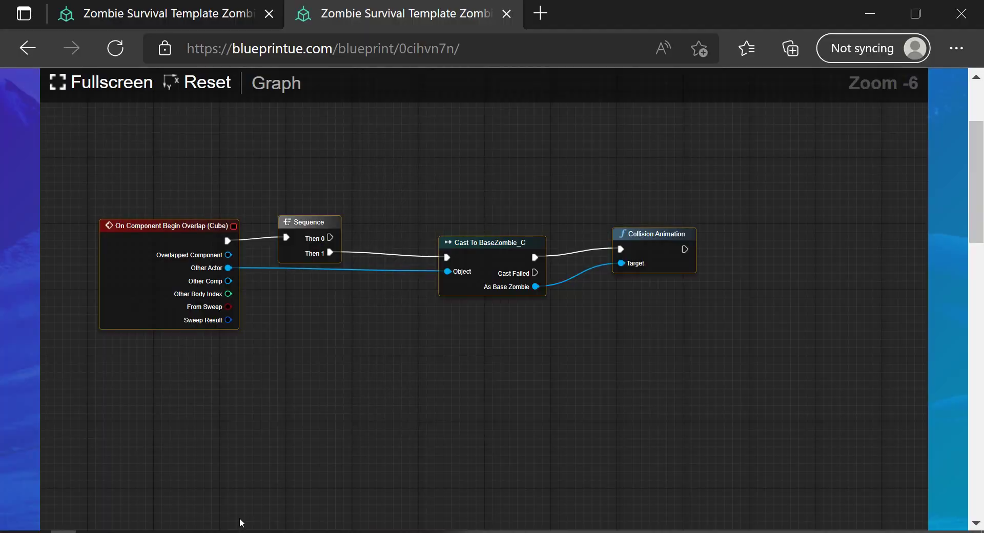
mouse_move(237, 523)
click(292, 510)
click(214, 511)
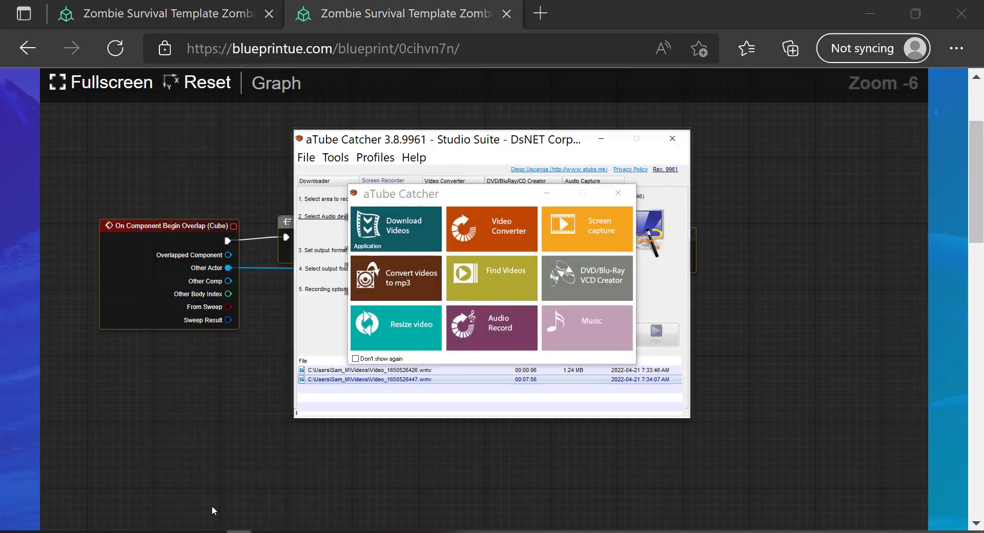